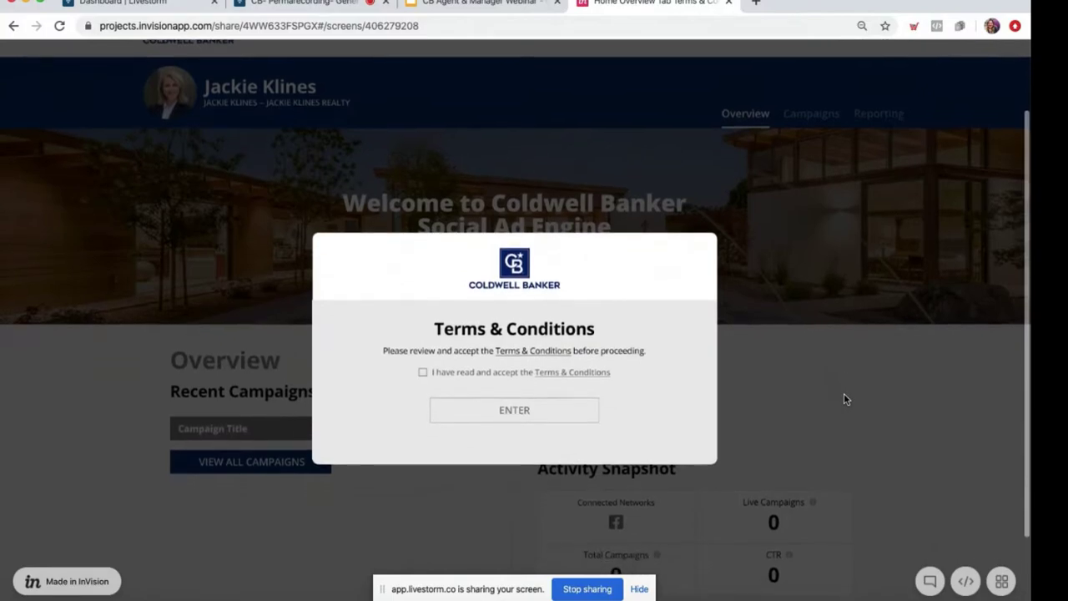
Accept the Terms & Conditions and enter the Social Ad Engine
{"action": "scroll", "coordinate": [844, 394], "scroll_direction": "down", "scroll_amount": 2}
{"action": "scroll", "coordinate": [844, 399], "scroll_direction": "down", "scroll_amount": 1}
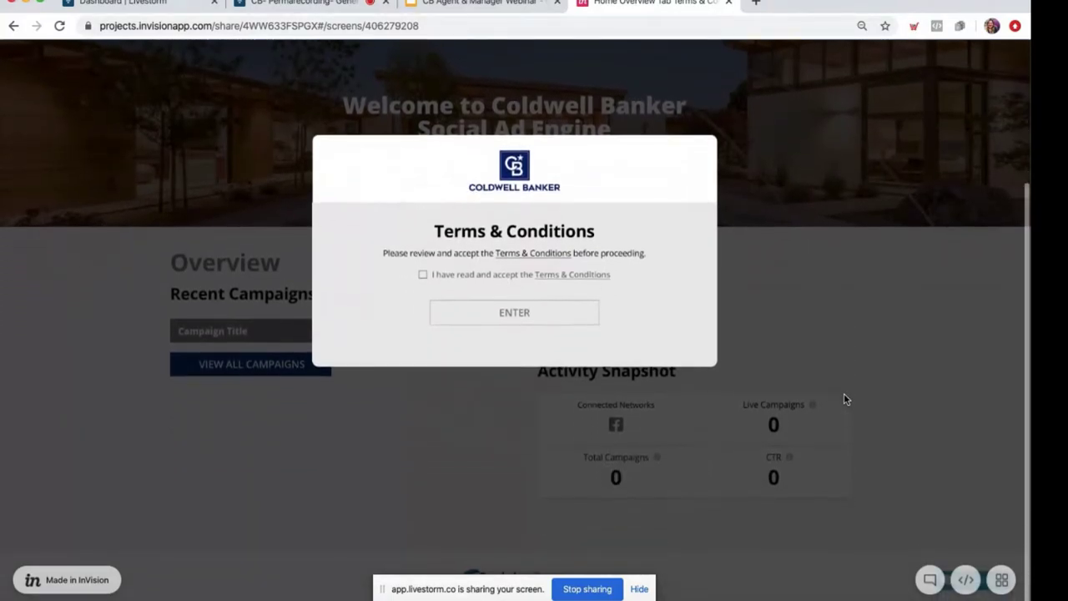
{"action": "scroll", "coordinate": [843, 398], "scroll_direction": "up", "scroll_amount": 3}
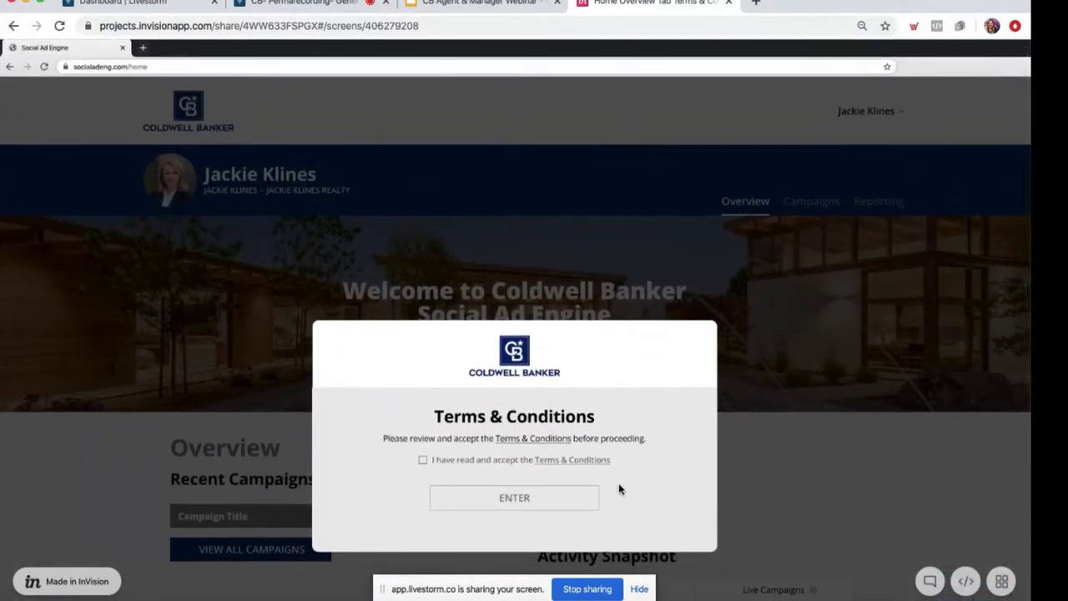
{"action": "scroll", "coordinate": [619, 482], "scroll_direction": "down", "scroll_amount": 4}
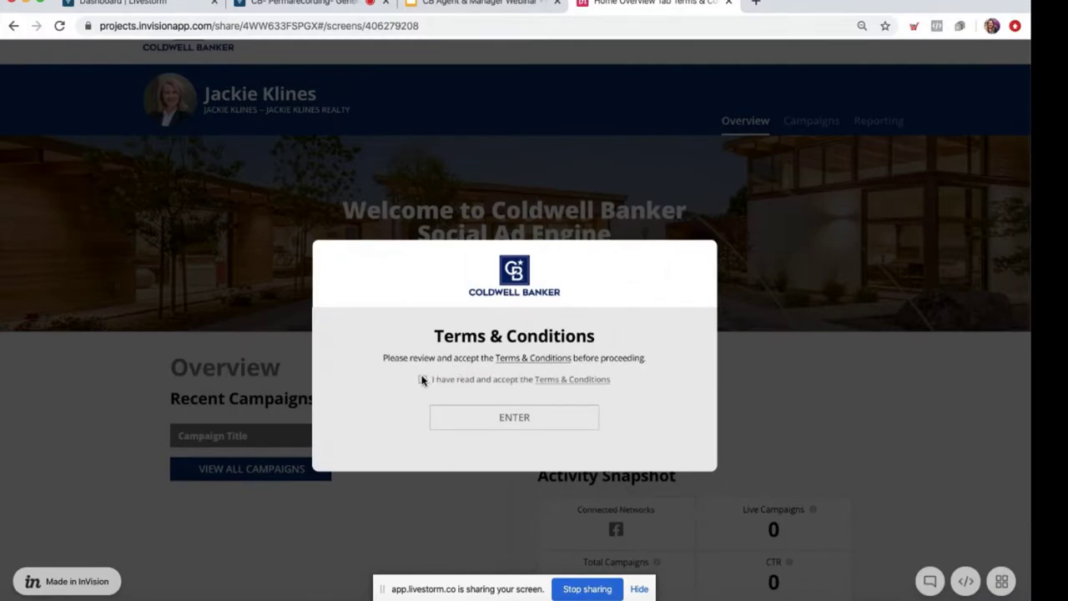
{"action": "left_click", "coordinate": [501, 417]}
Start connecting a Facebook page and proceed past the onboarding welcome stage
{"action": "scroll", "coordinate": [725, 411], "scroll_direction": "down", "scroll_amount": 3}
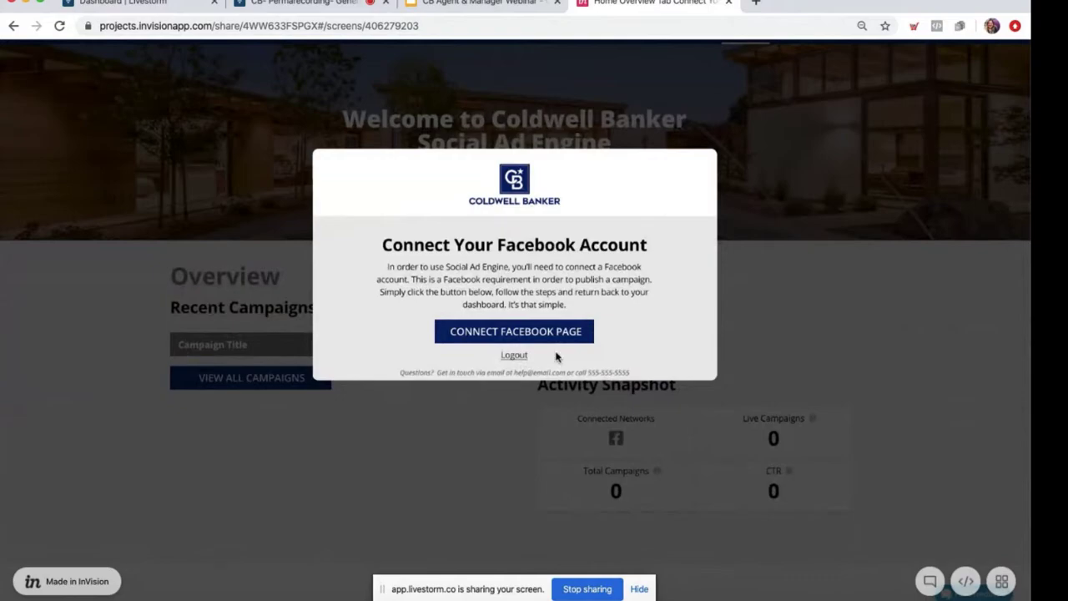
{"action": "scroll", "coordinate": [651, 411], "scroll_direction": "down", "scroll_amount": 1}
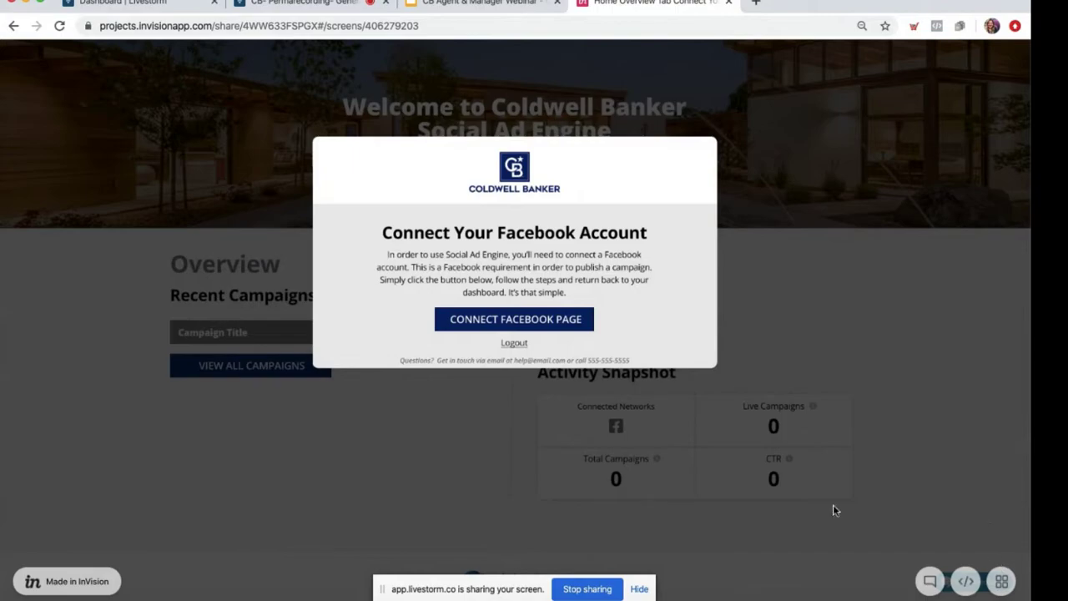
{"action": "left_click", "coordinate": [558, 320]}
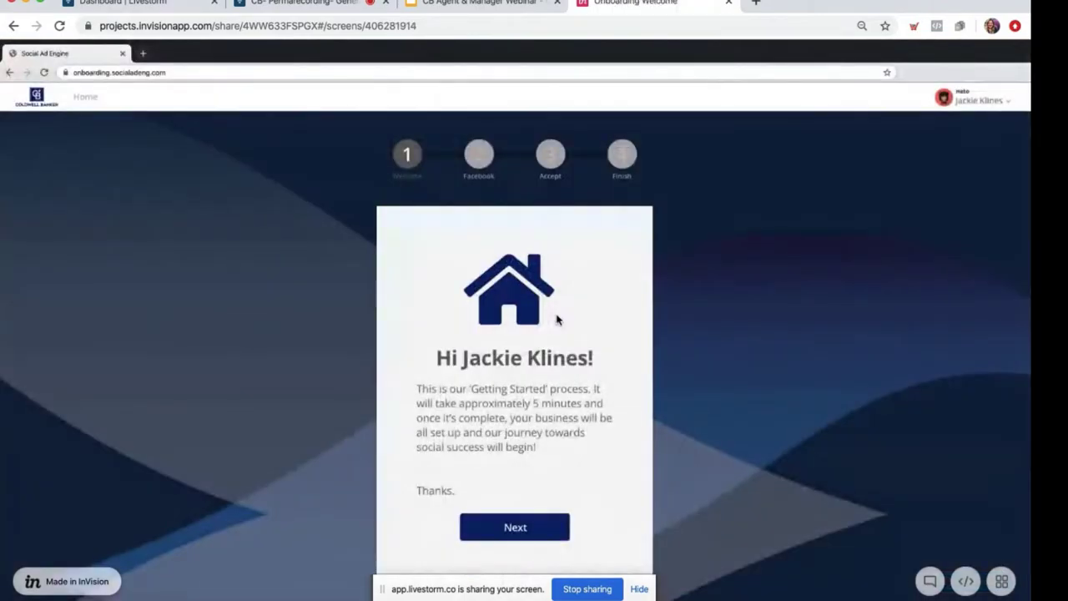
{"action": "scroll", "coordinate": [558, 320], "scroll_direction": "down", "scroll_amount": 1}
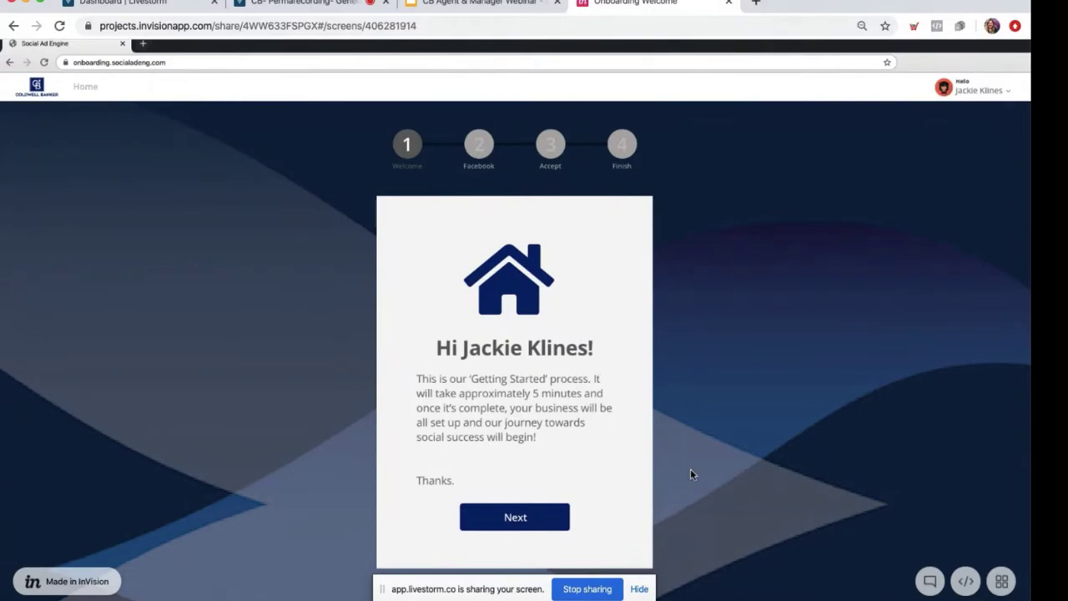
{"action": "left_click", "coordinate": [523, 514]}
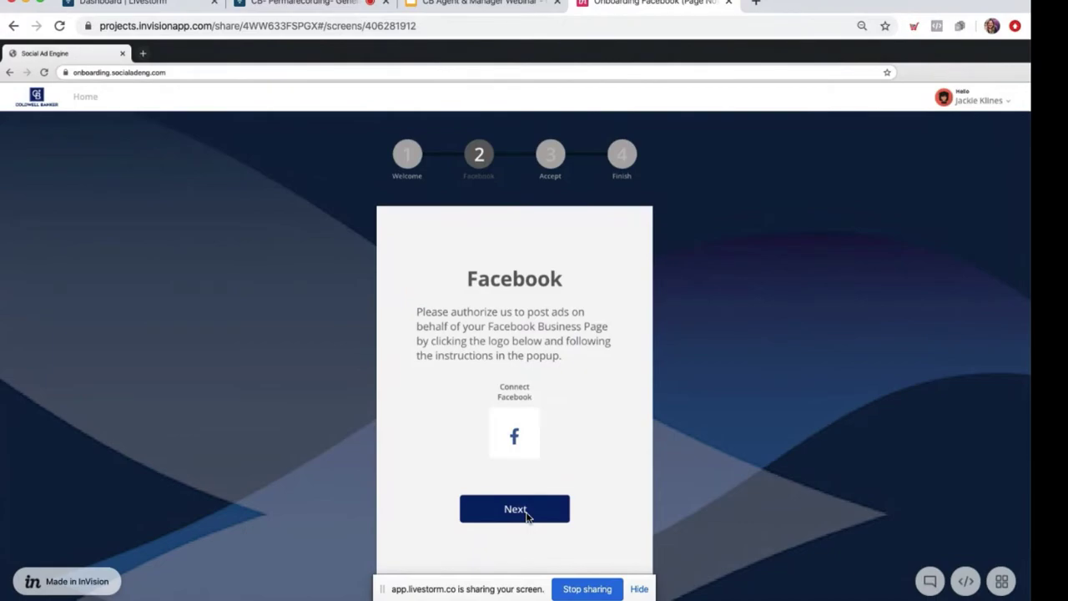
Connect Facebook using the agent's own real estate page and proceed to the Accept stage
{"action": "left_click", "coordinate": [514, 436]}
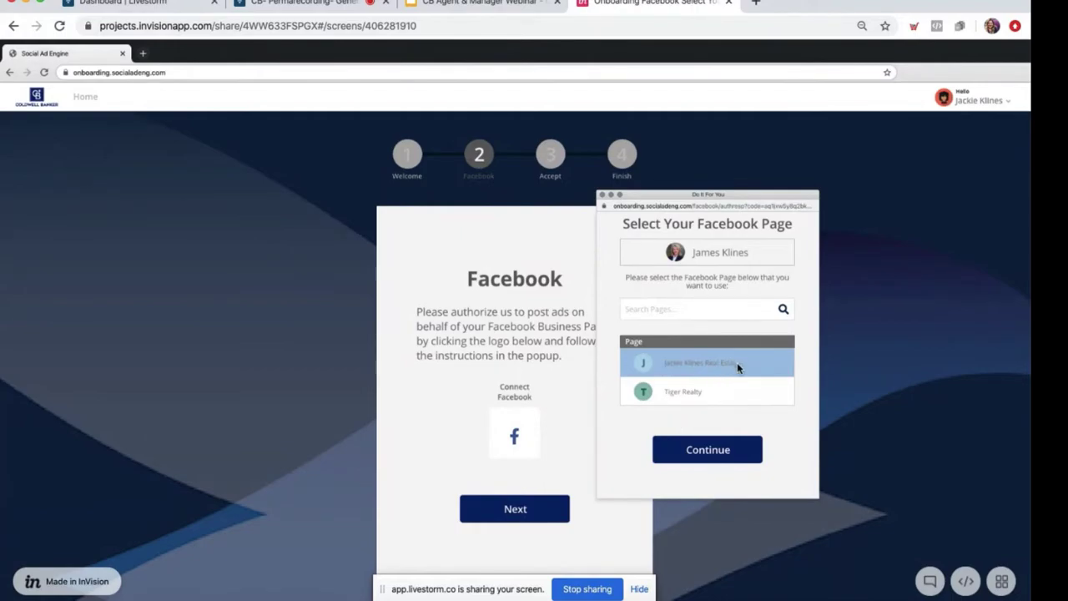
{"action": "left_click", "coordinate": [709, 451]}
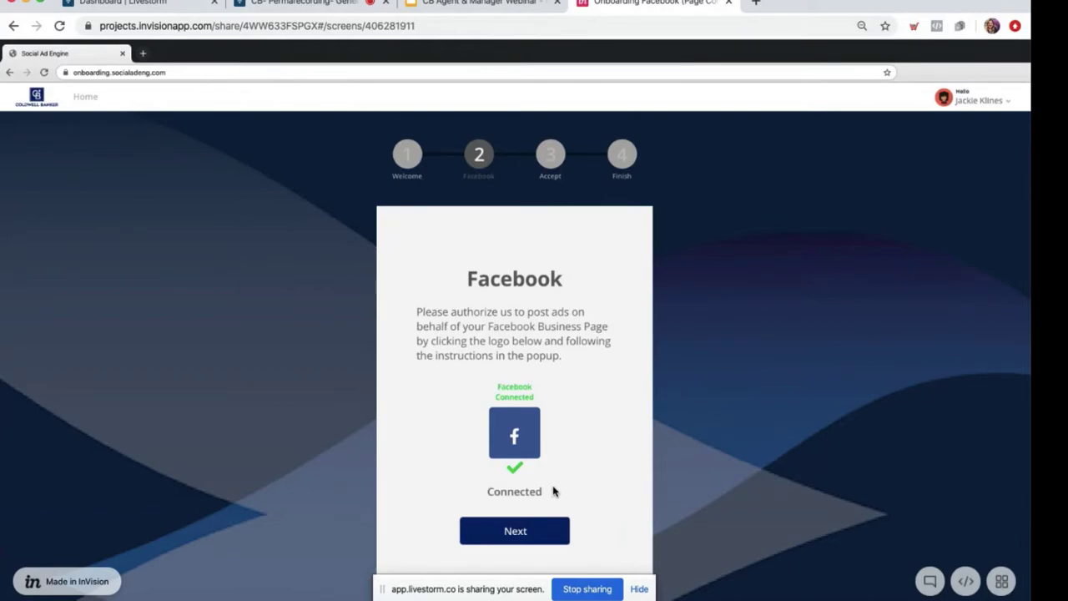
{"action": "scroll", "coordinate": [544, 455], "scroll_direction": "down", "scroll_amount": 1}
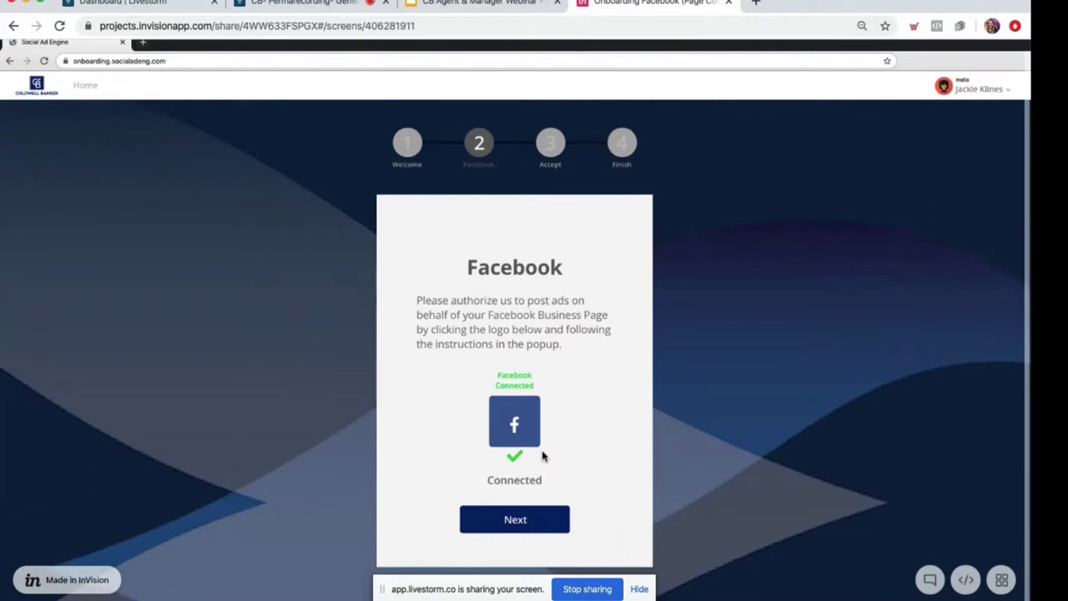
{"action": "left_click", "coordinate": [540, 523]}
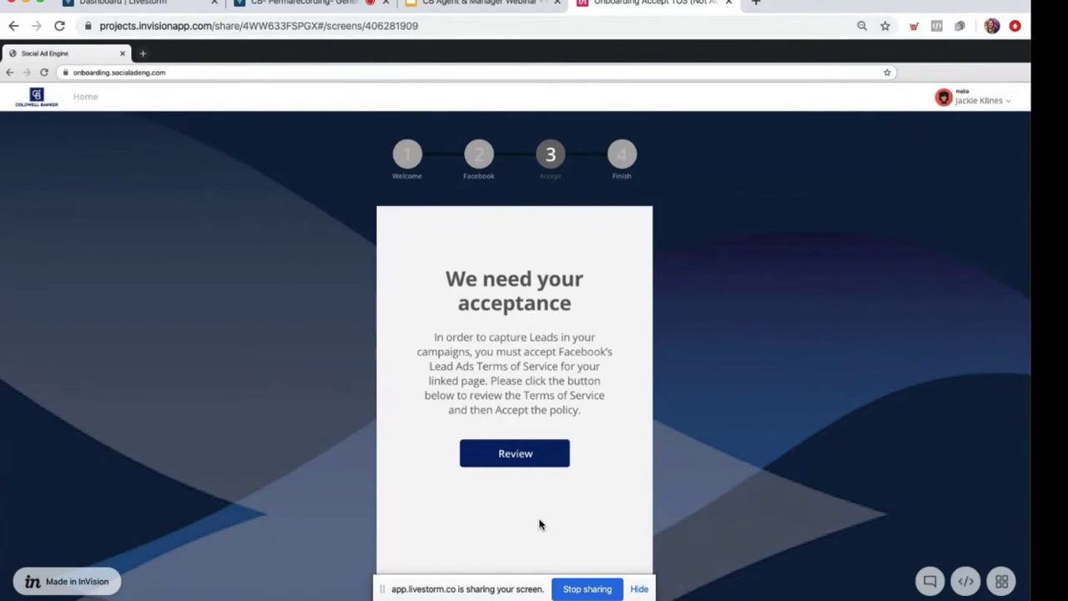
Review and accept Facebook's Lead Ads Terms of Service, and finish the onboarding
{"action": "left_click", "coordinate": [539, 458]}
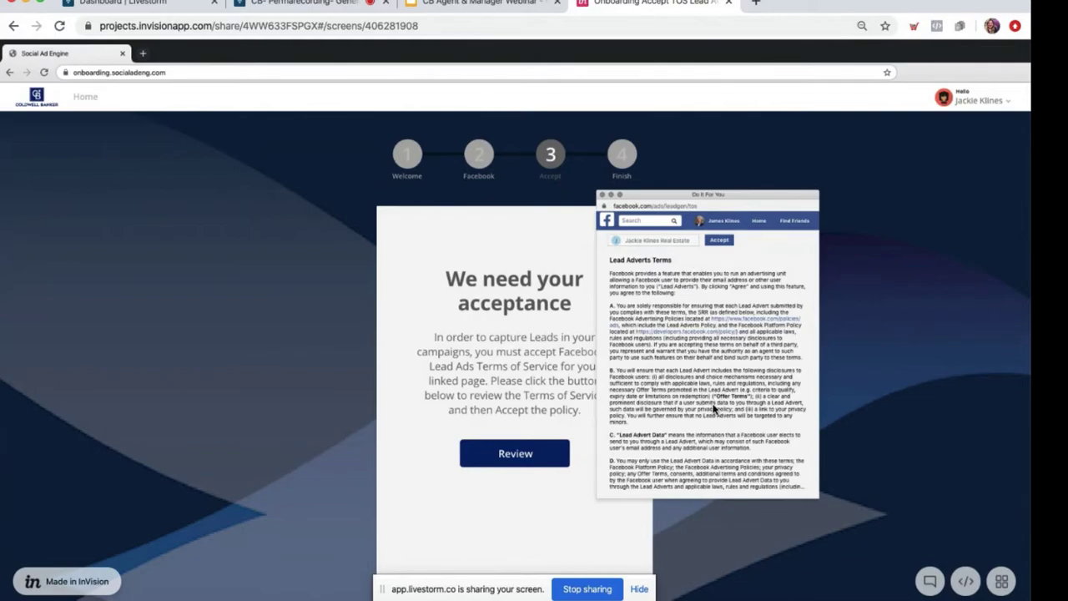
{"action": "left_click", "coordinate": [716, 240]}
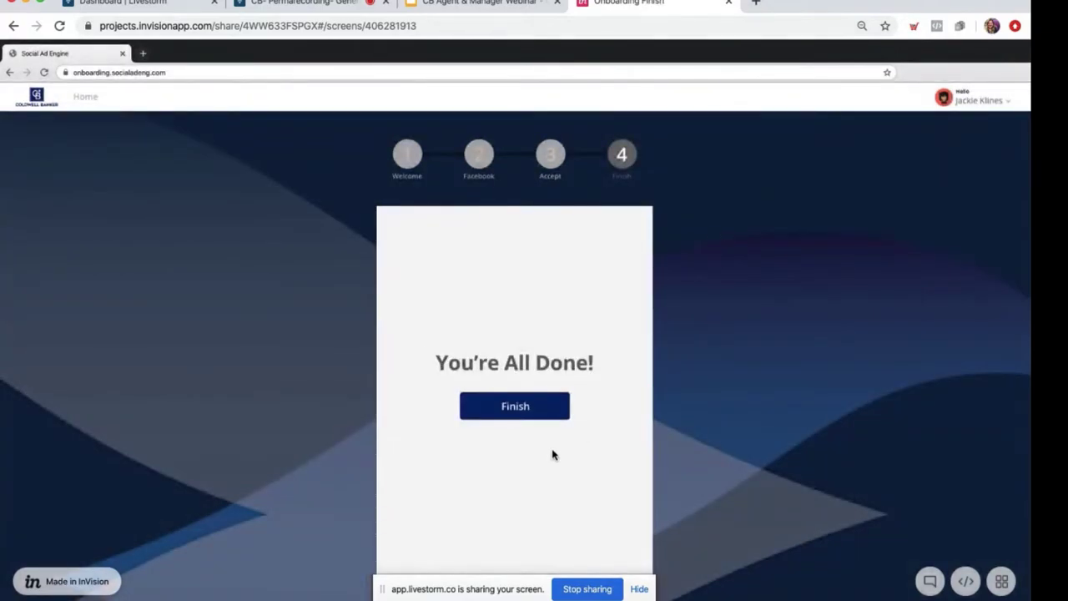
{"action": "left_click", "coordinate": [539, 410]}
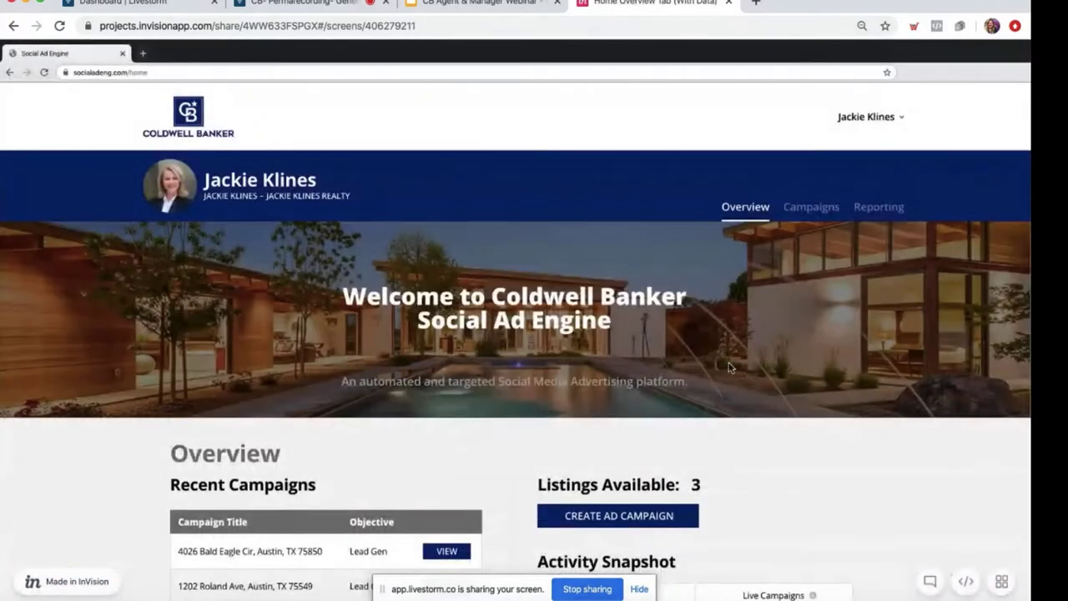
Examine the Overview dashboard's recent campaigns, available listings, activity snapshot and page navigation
{"action": "scroll", "coordinate": [734, 390], "scroll_direction": "down", "scroll_amount": 2}
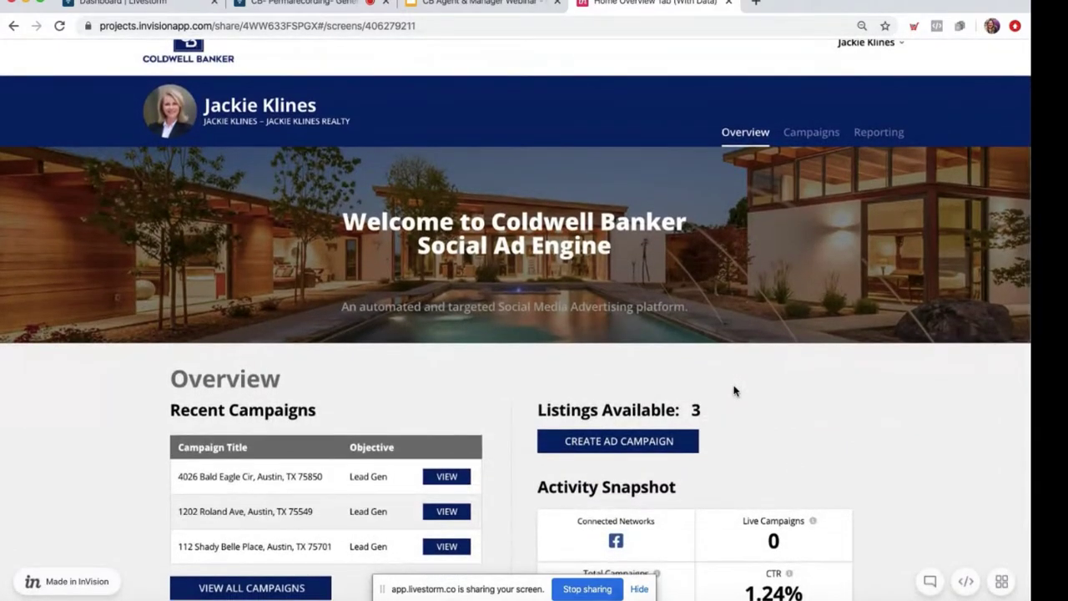
{"action": "scroll", "coordinate": [741, 520], "scroll_direction": "down", "scroll_amount": 2}
{"action": "scroll", "coordinate": [740, 519], "scroll_direction": "down", "scroll_amount": 2}
{"action": "scroll", "coordinate": [740, 519], "scroll_direction": "up", "scroll_amount": 3}
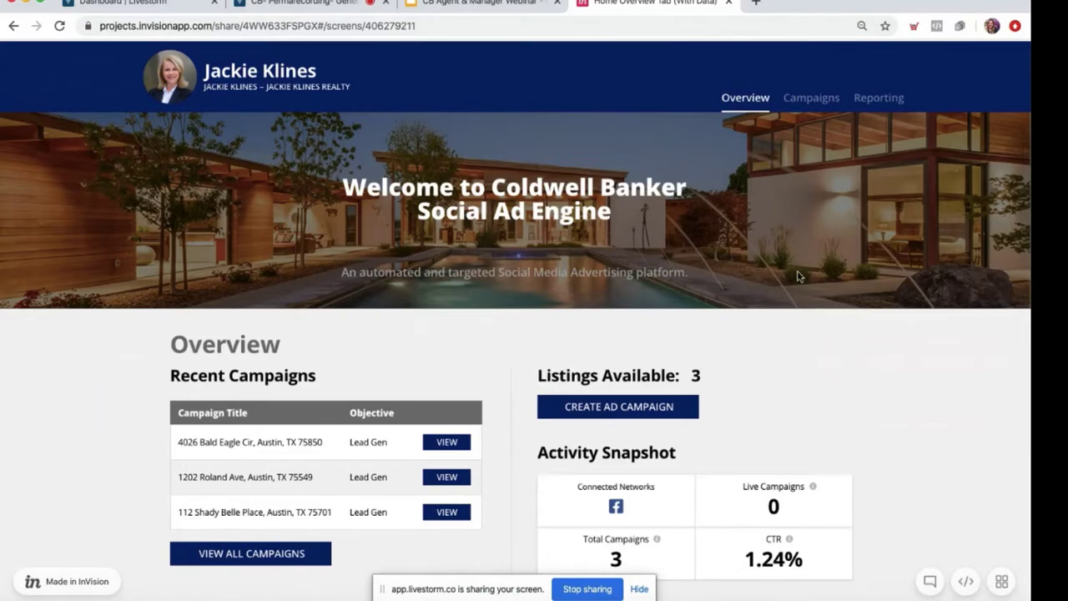
{"action": "scroll", "coordinate": [786, 186], "scroll_direction": "up", "scroll_amount": 2}
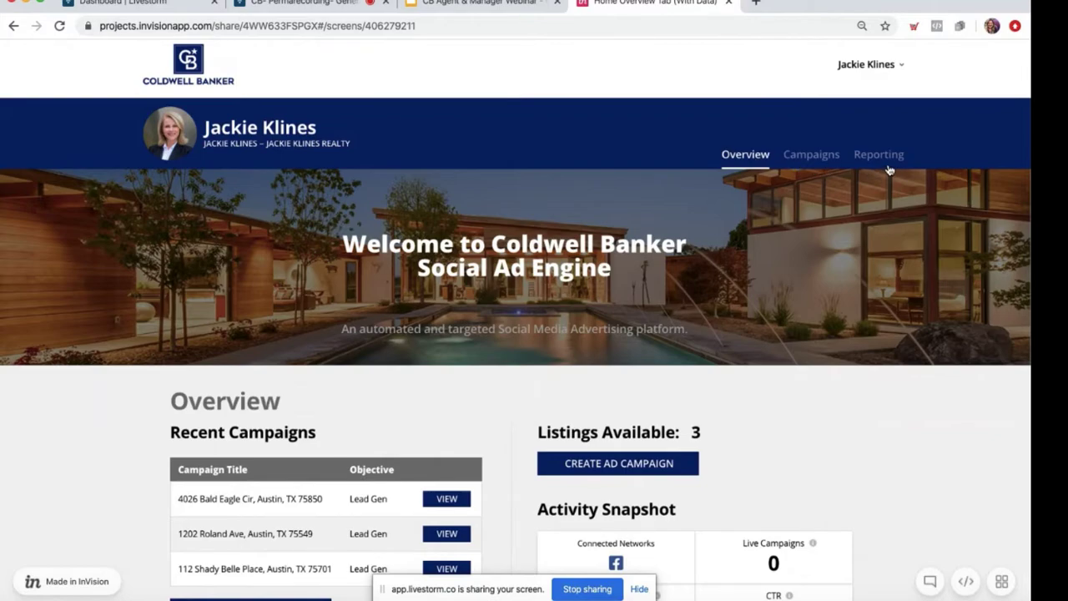
{"action": "scroll", "coordinate": [898, 367], "scroll_direction": "down", "scroll_amount": 3}
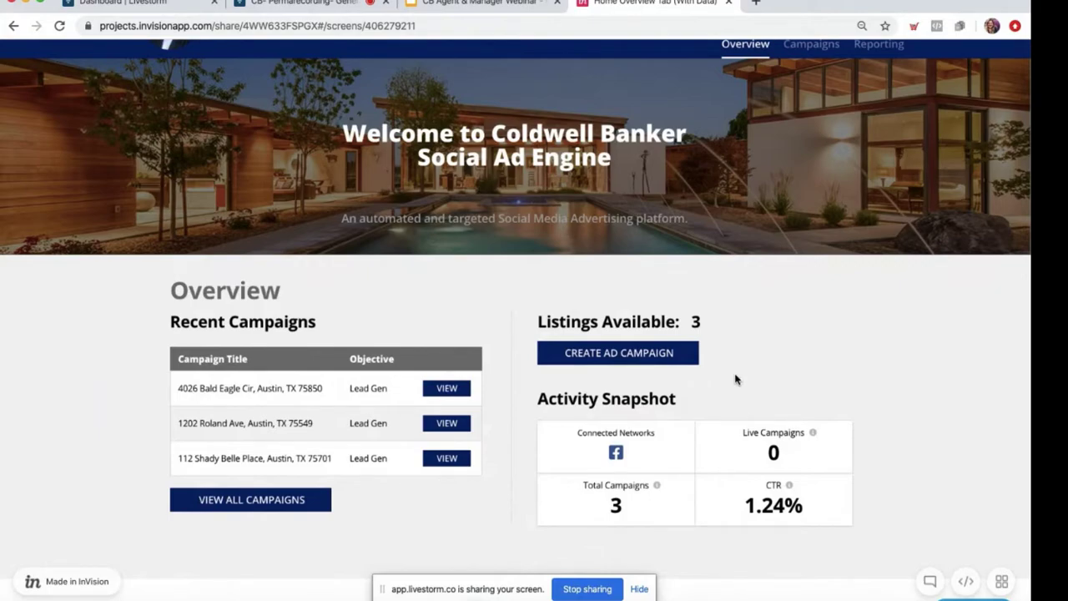
{"action": "scroll", "coordinate": [735, 380], "scroll_direction": "down", "scroll_amount": 1}
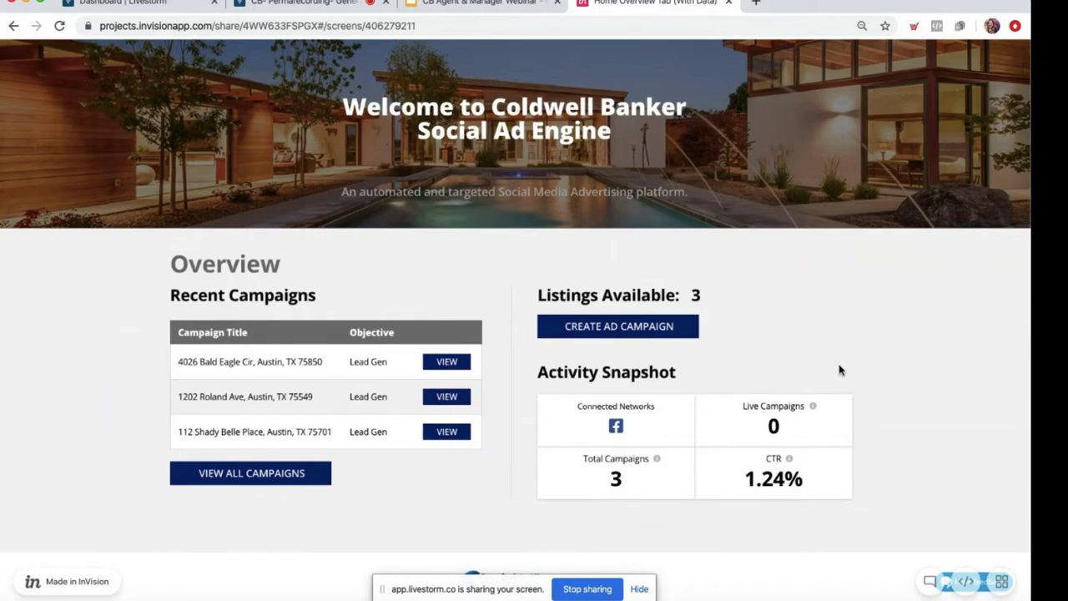
{"action": "scroll", "coordinate": [840, 369], "scroll_direction": "up", "scroll_amount": 5}
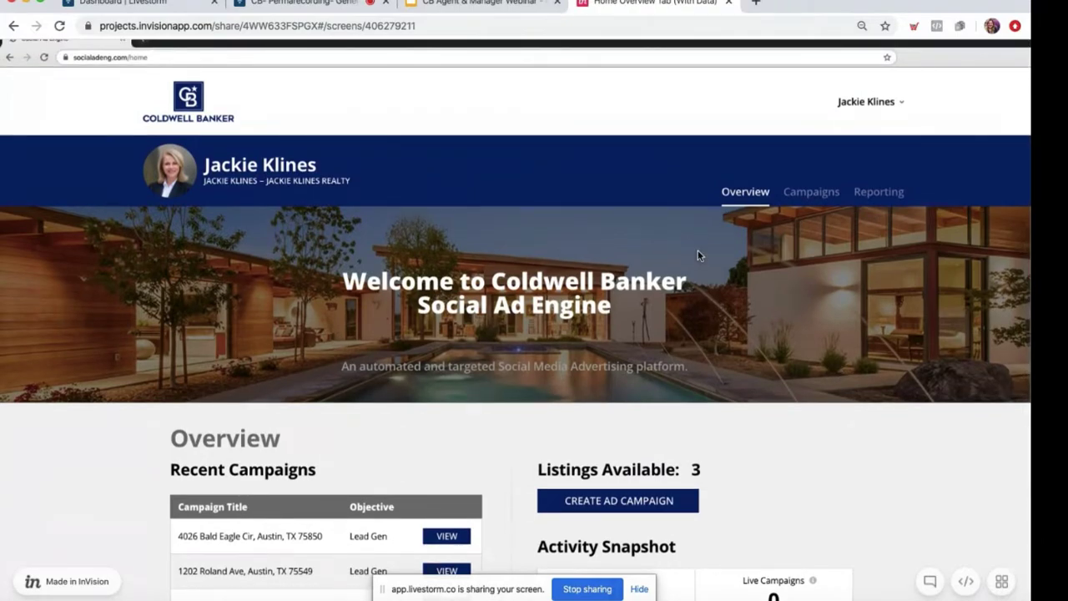
{"action": "scroll", "coordinate": [697, 249], "scroll_direction": "down", "scroll_amount": 1}
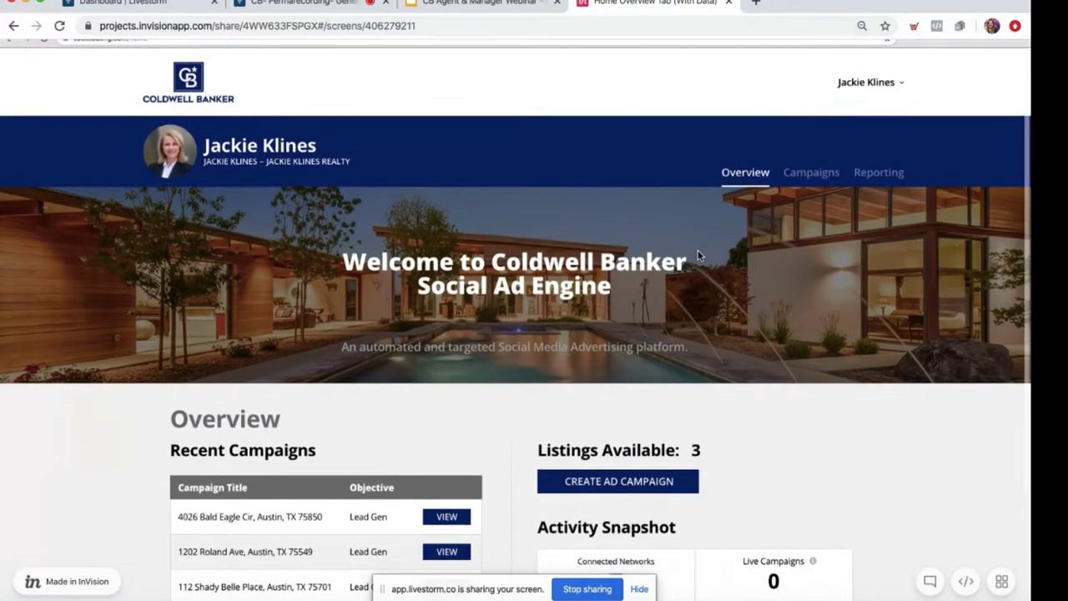
Open the Campaigns page and examine the Promote Yourself, Promote Your Listings and Promote Other Listings sections
{"action": "left_click", "coordinate": [812, 173]}
{"action": "scroll", "coordinate": [811, 175], "scroll_direction": "down", "scroll_amount": 2}
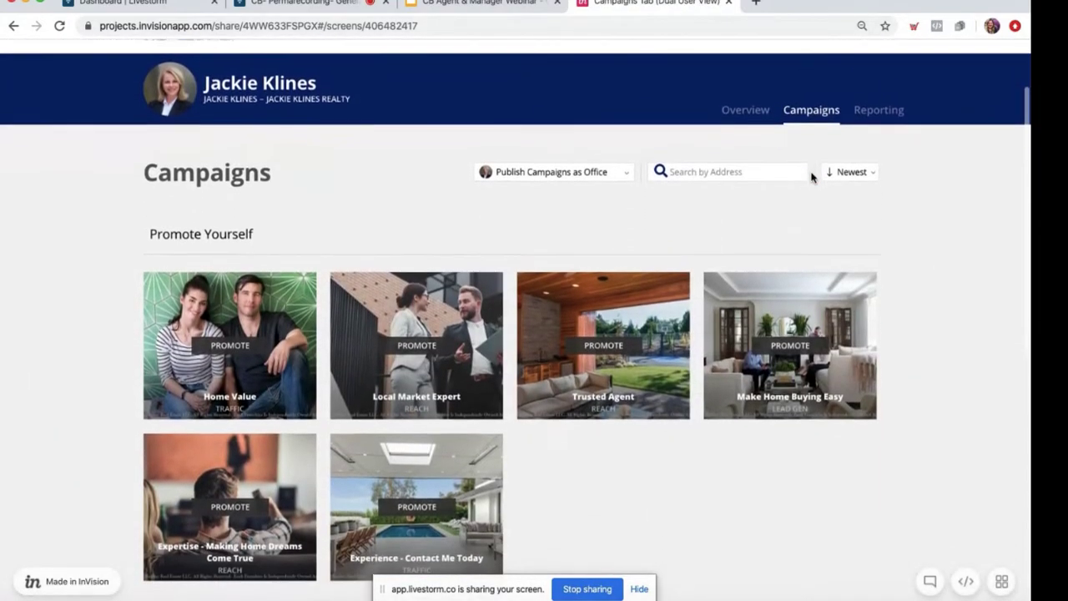
{"action": "scroll", "coordinate": [811, 175], "scroll_direction": "down", "scroll_amount": 2}
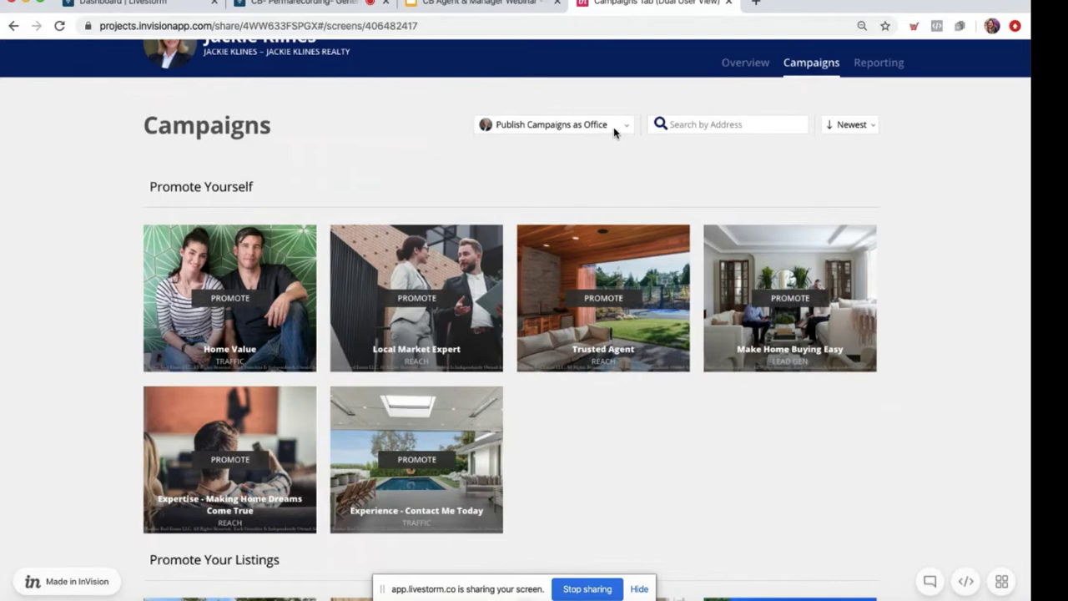
{"action": "scroll", "coordinate": [609, 343], "scroll_direction": "down", "scroll_amount": 5}
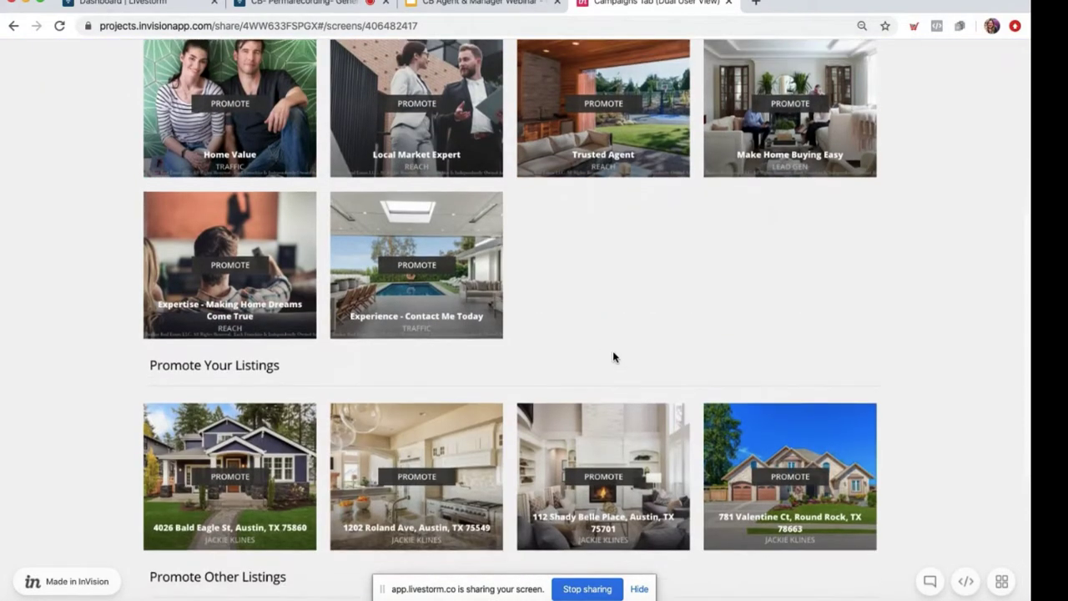
{"action": "scroll", "coordinate": [613, 357], "scroll_direction": "up", "scroll_amount": 5}
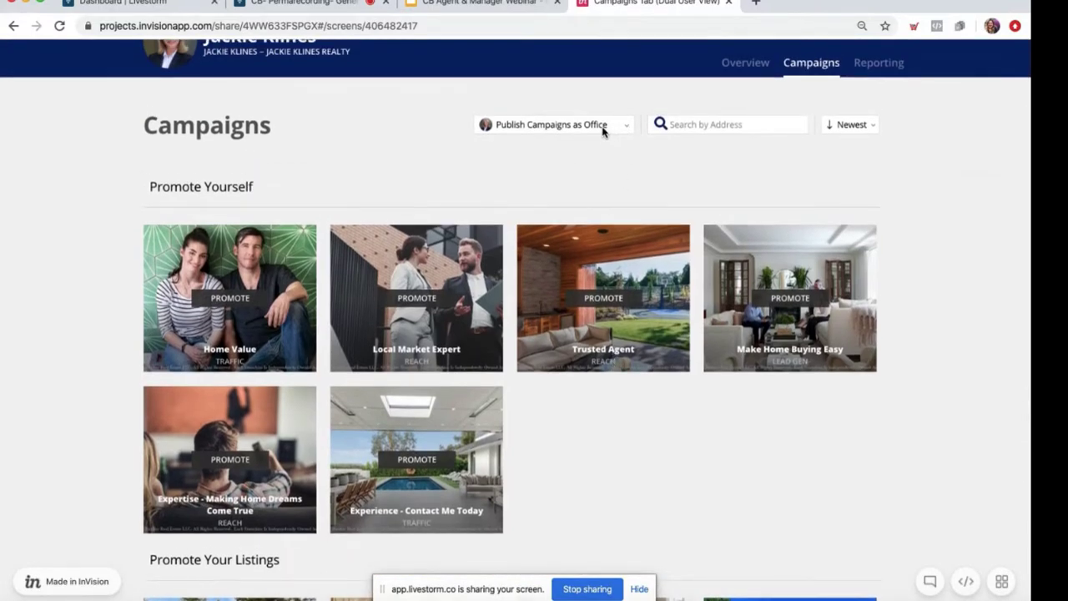
{"action": "scroll", "coordinate": [617, 255], "scroll_direction": "down", "scroll_amount": 1}
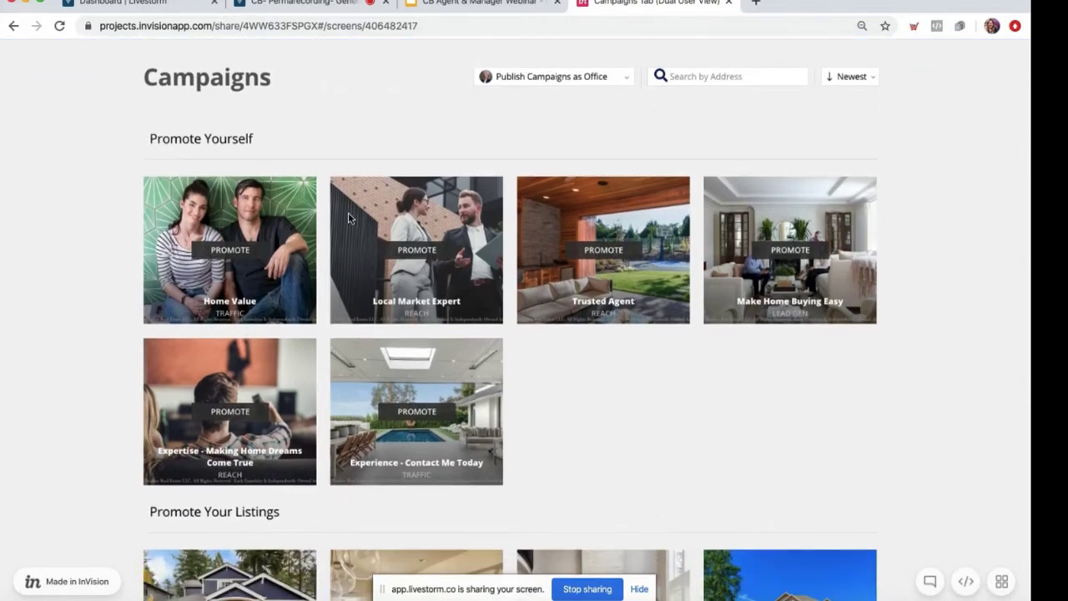
{"action": "scroll", "coordinate": [797, 335], "scroll_direction": "down", "scroll_amount": 1}
{"action": "scroll", "coordinate": [796, 335], "scroll_direction": "down", "scroll_amount": 5}
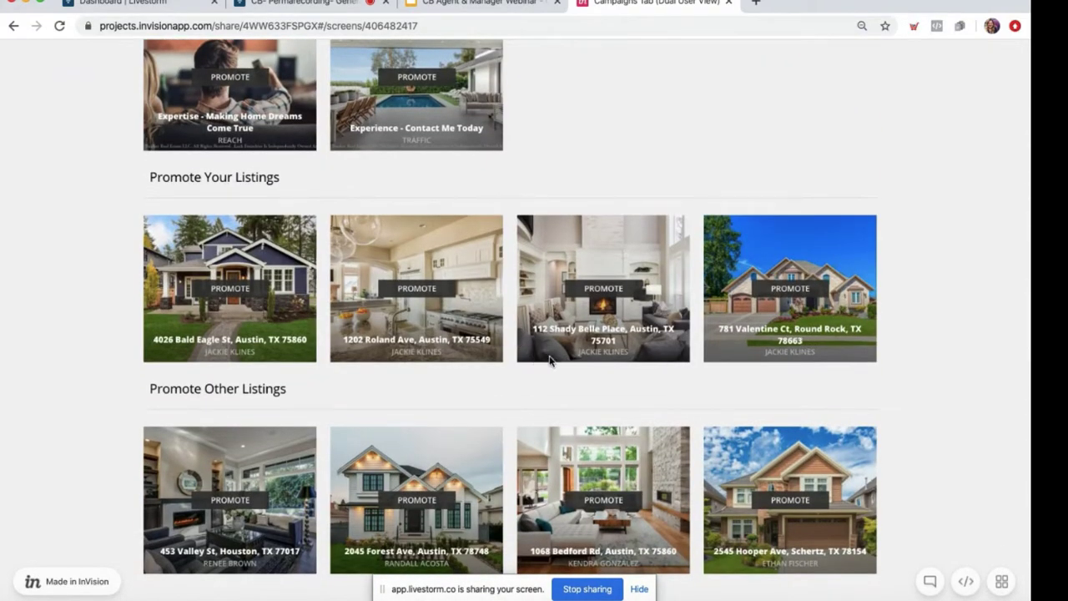
{"action": "scroll", "coordinate": [666, 319], "scroll_direction": "down", "scroll_amount": 2}
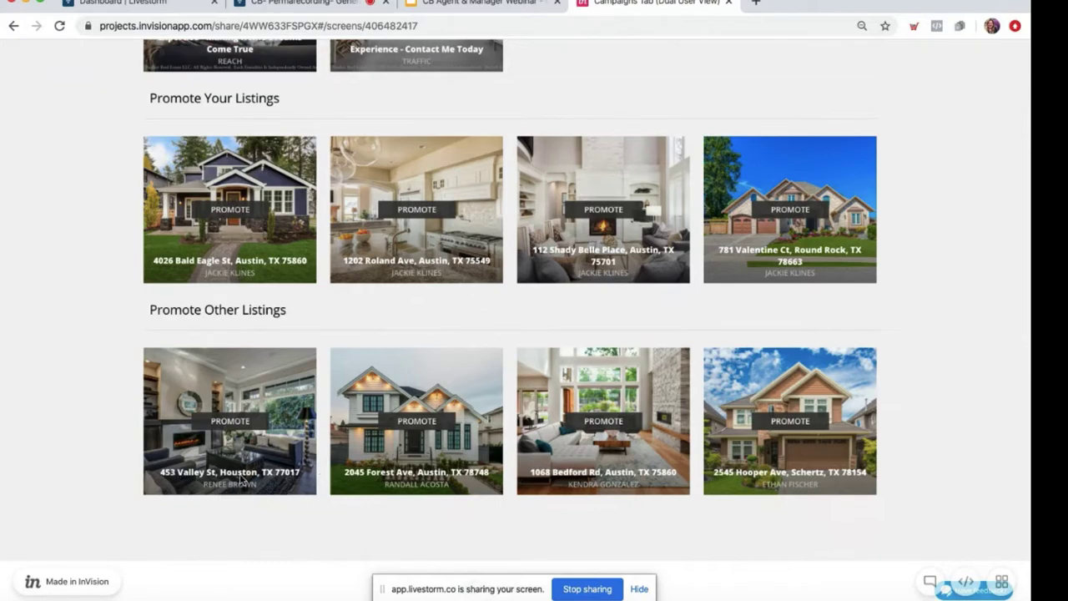
{"action": "scroll", "coordinate": [237, 481], "scroll_direction": "up", "scroll_amount": 3}
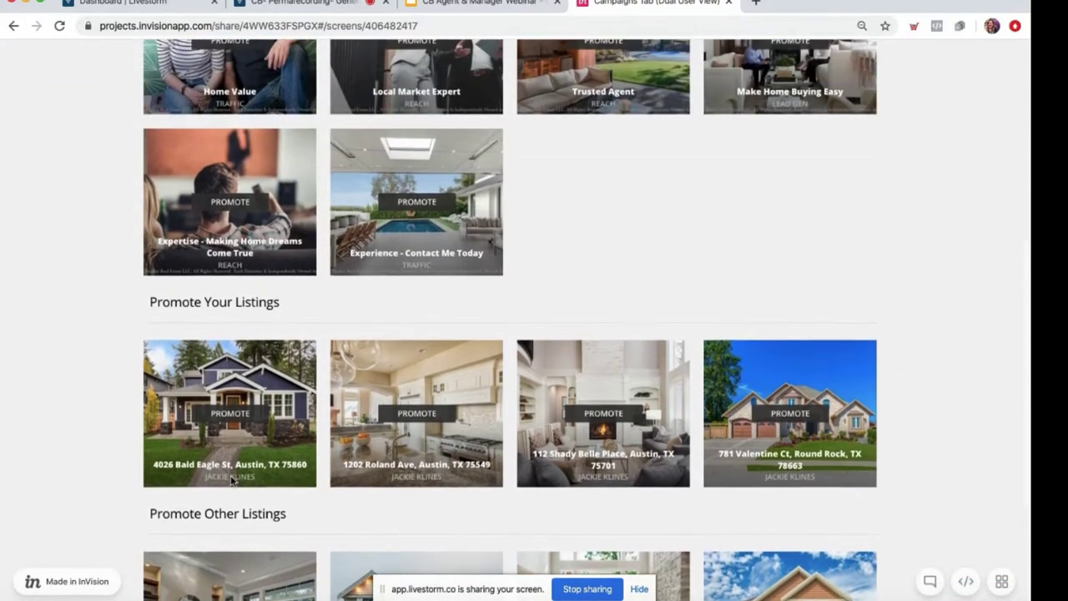
{"action": "scroll", "coordinate": [233, 480], "scroll_direction": "up", "scroll_amount": 3}
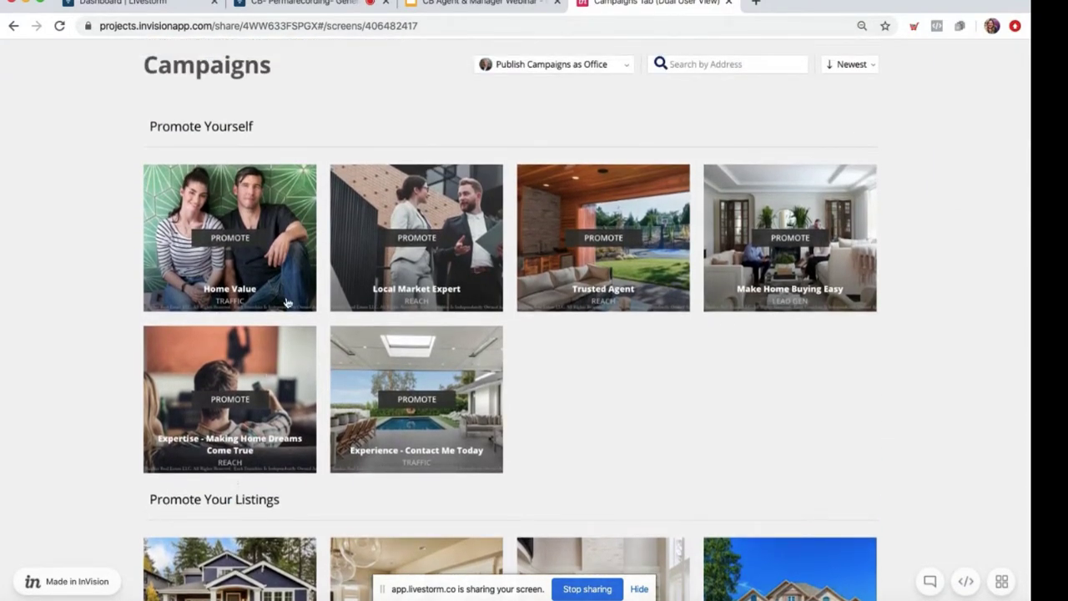
Open the Home Value campaign for promotion and review its objective, content, image variations and targeting settings
{"action": "left_click", "coordinate": [240, 242]}
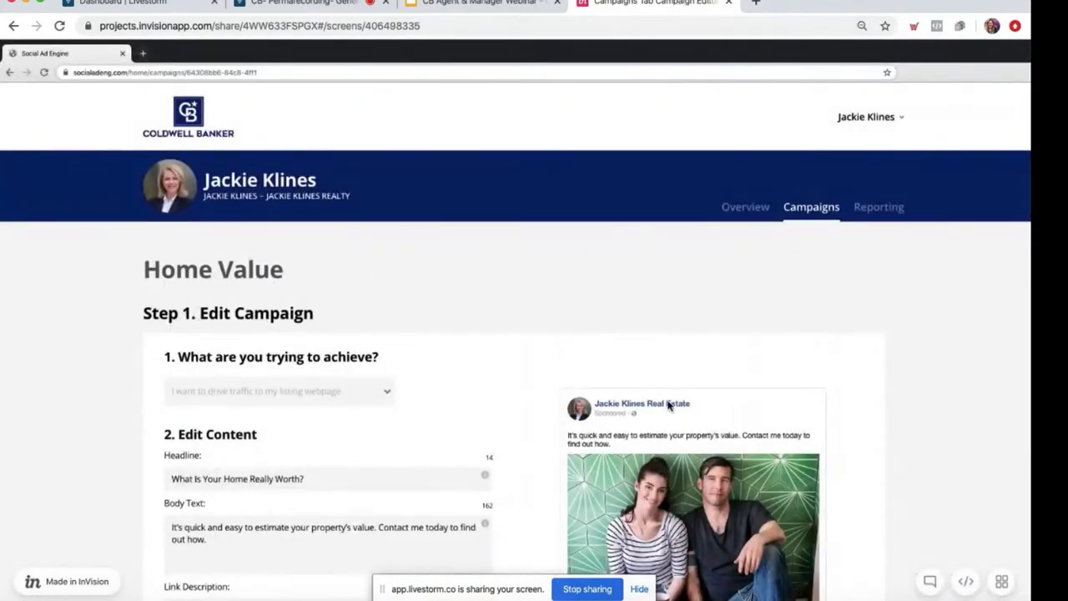
{"action": "scroll", "coordinate": [667, 404], "scroll_direction": "down", "scroll_amount": 2}
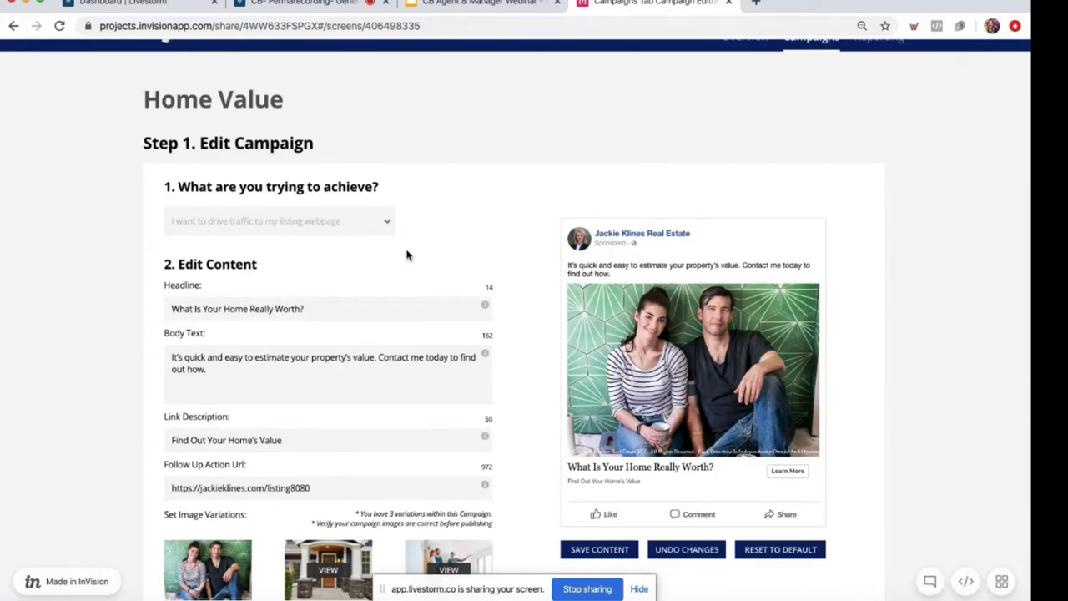
{"action": "scroll", "coordinate": [407, 255], "scroll_direction": "down", "scroll_amount": 2}
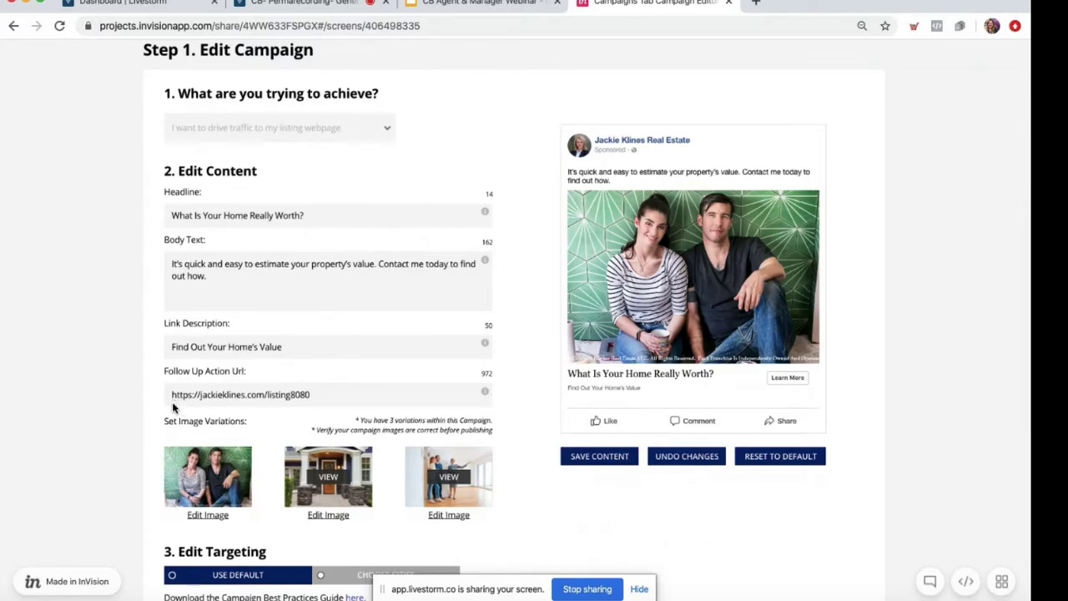
{"action": "scroll", "coordinate": [174, 407], "scroll_direction": "down", "scroll_amount": 2}
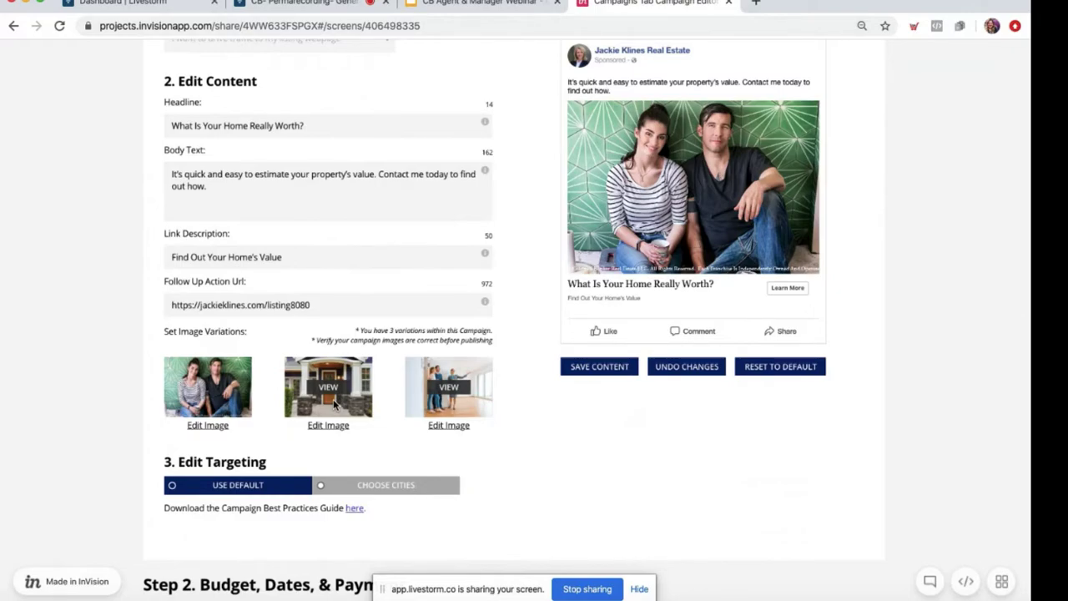
Examine the image library for the Home Value ad's first image variation, then close it and review the targeting and budget sections
{"action": "left_click", "coordinate": [200, 427]}
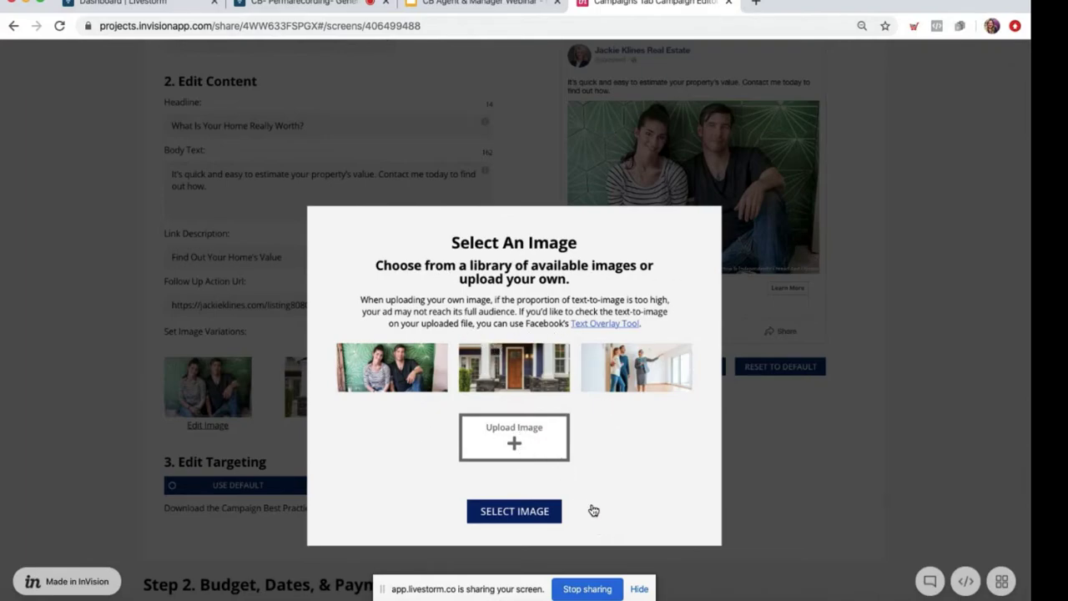
{"action": "left_click", "coordinate": [542, 518]}
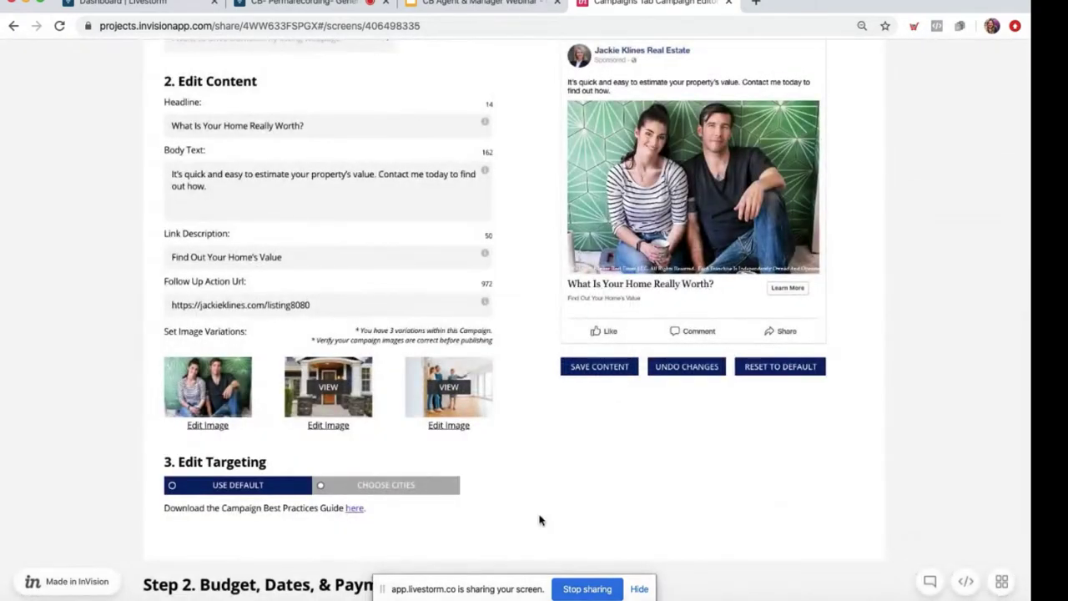
{"action": "scroll", "coordinate": [539, 520], "scroll_direction": "down", "scroll_amount": 3}
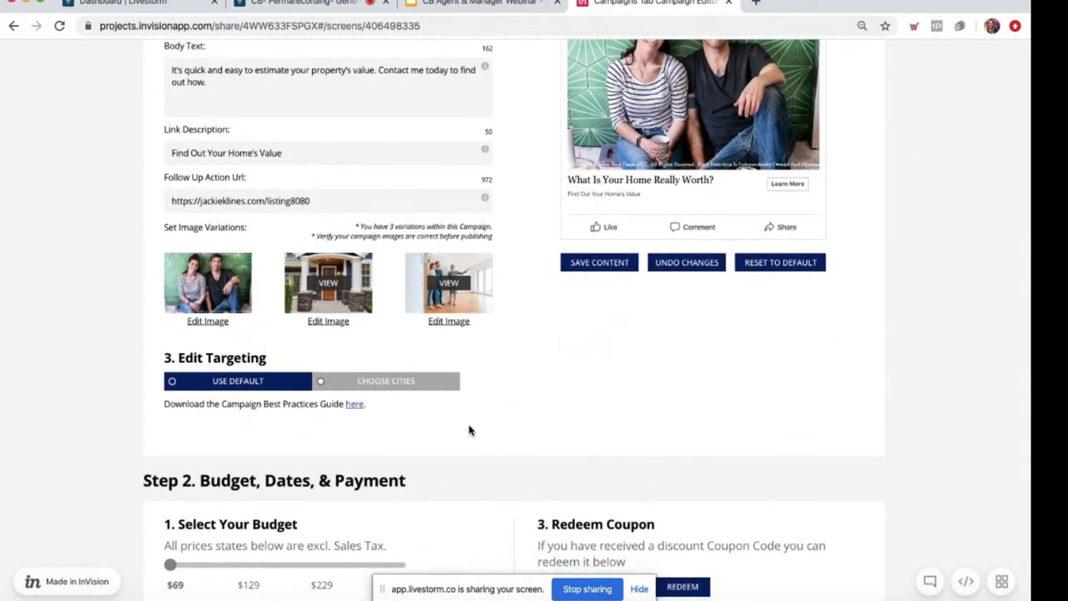
{"action": "scroll", "coordinate": [467, 432], "scroll_direction": "down", "scroll_amount": 1}
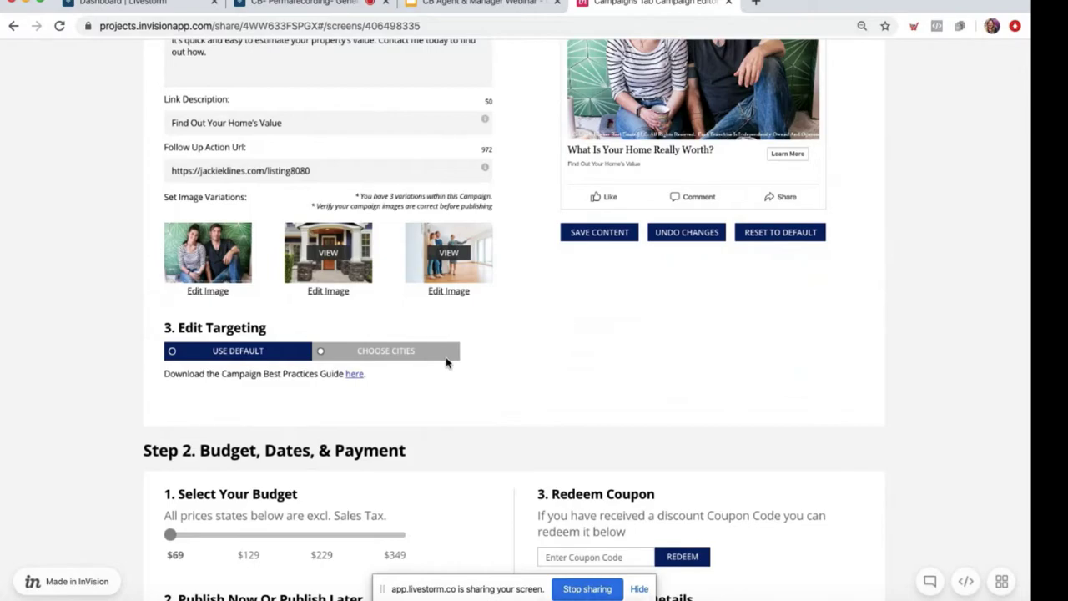
{"action": "scroll", "coordinate": [447, 360], "scroll_direction": "down", "scroll_amount": 5}
{"action": "scroll", "coordinate": [446, 361], "scroll_direction": "up", "scroll_amount": 10}
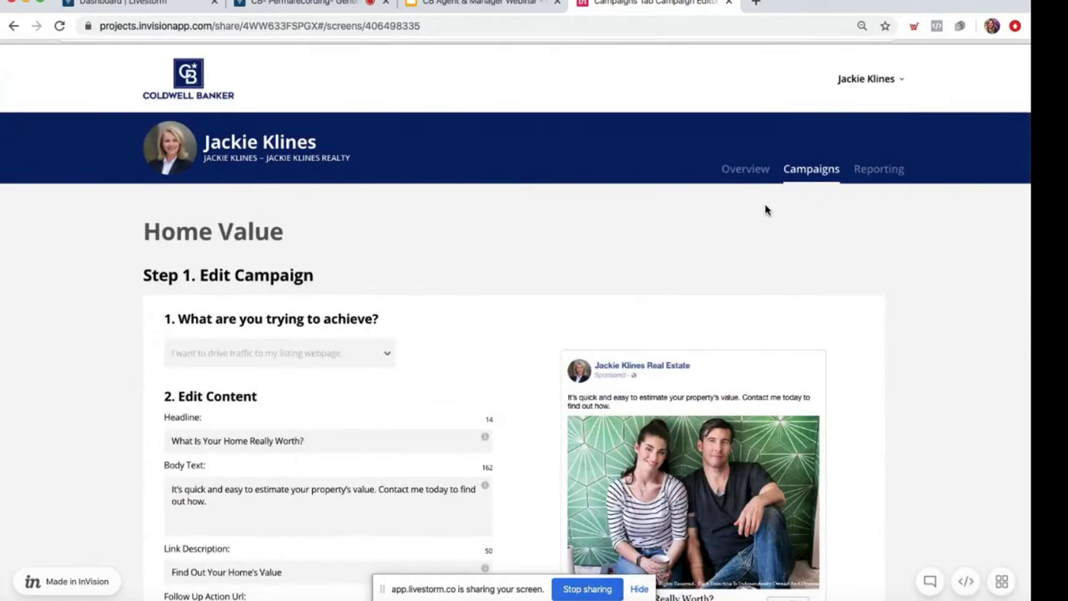
Return to the Campaigns page and open the first listing under Promote Your Listings for promotion
{"action": "left_click", "coordinate": [807, 171]}
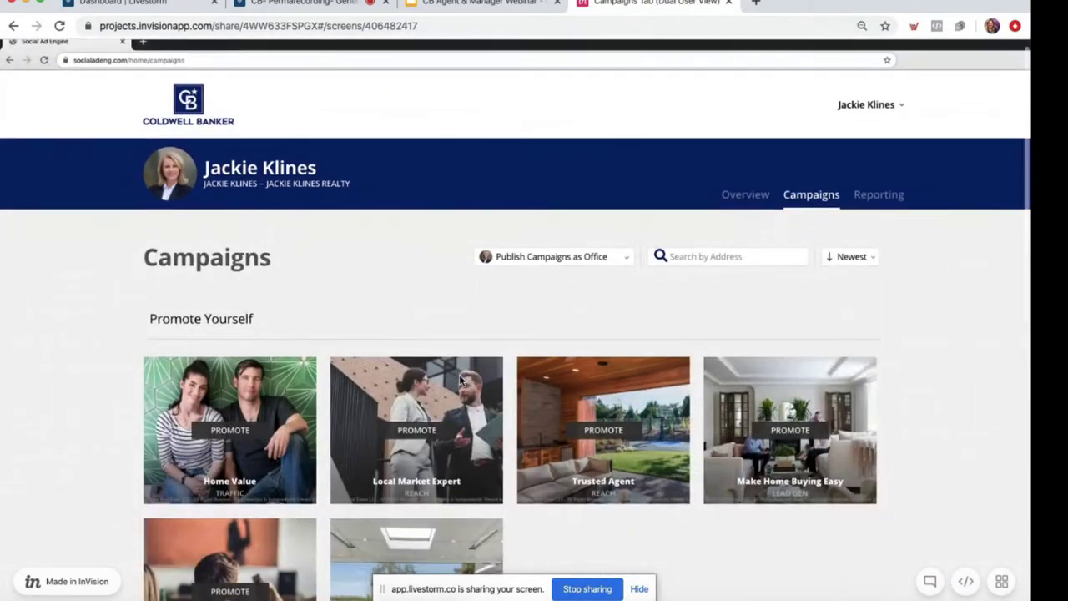
{"action": "scroll", "coordinate": [459, 380], "scroll_direction": "down", "scroll_amount": 6}
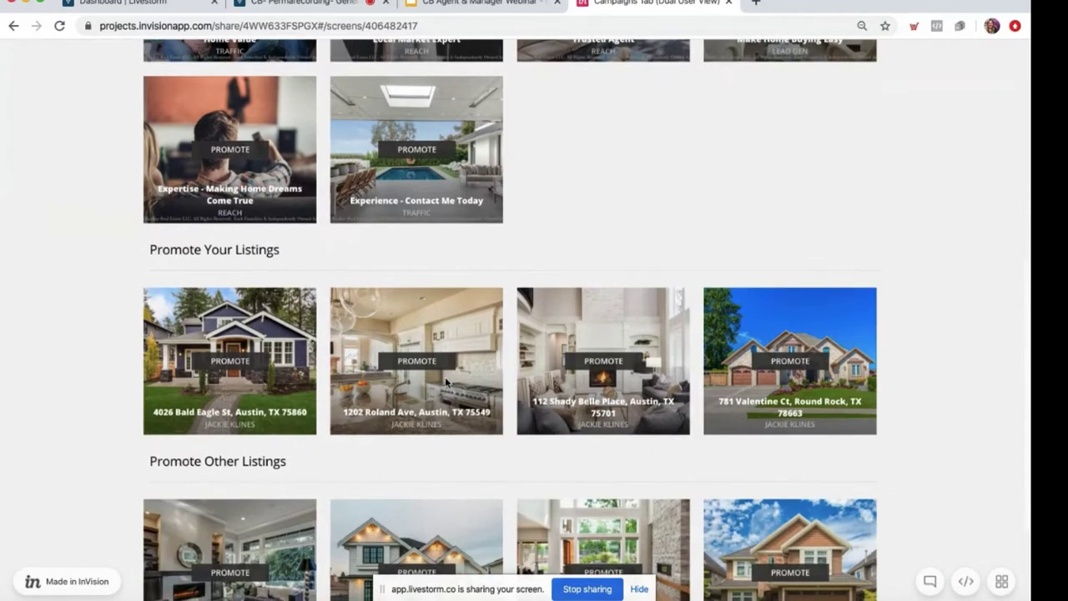
{"action": "left_click", "coordinate": [222, 364]}
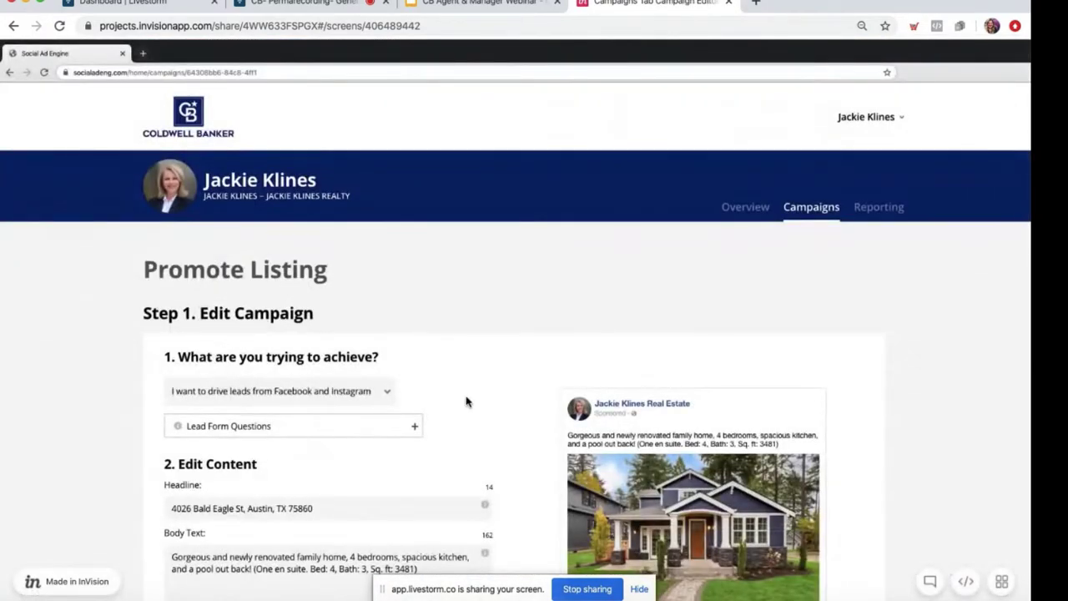
{"action": "scroll", "coordinate": [467, 400], "scroll_direction": "down", "scroll_amount": 1}
{"action": "scroll", "coordinate": [467, 400], "scroll_direction": "down", "scroll_amount": 2}
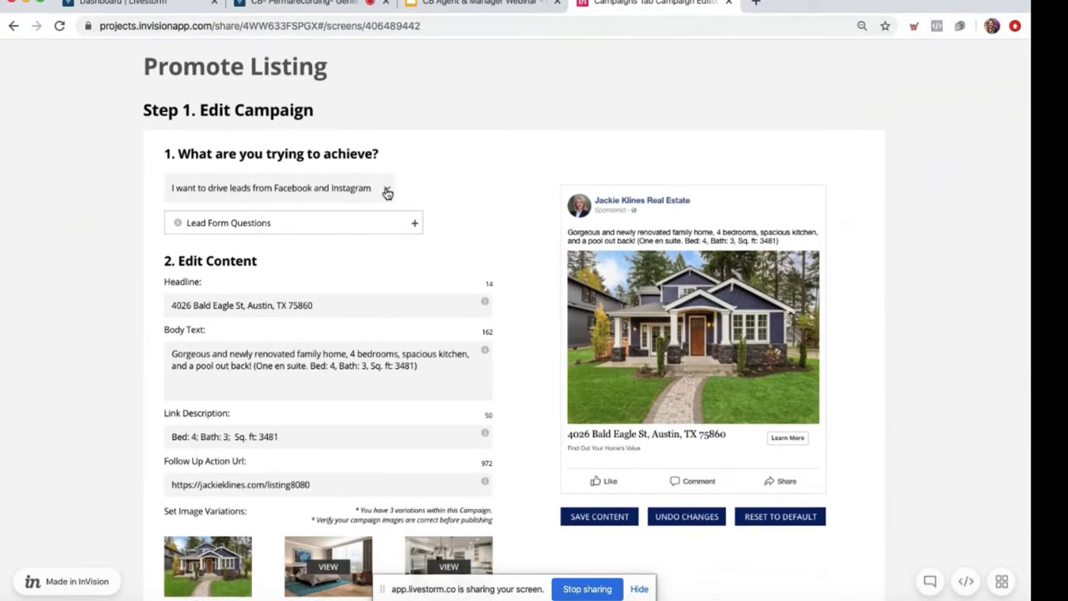
Choose the objective "I want to drive leads from Facebook and Instagram" and toggle the lead form question about how soon they will purchase
{"action": "left_click", "coordinate": [386, 192]}
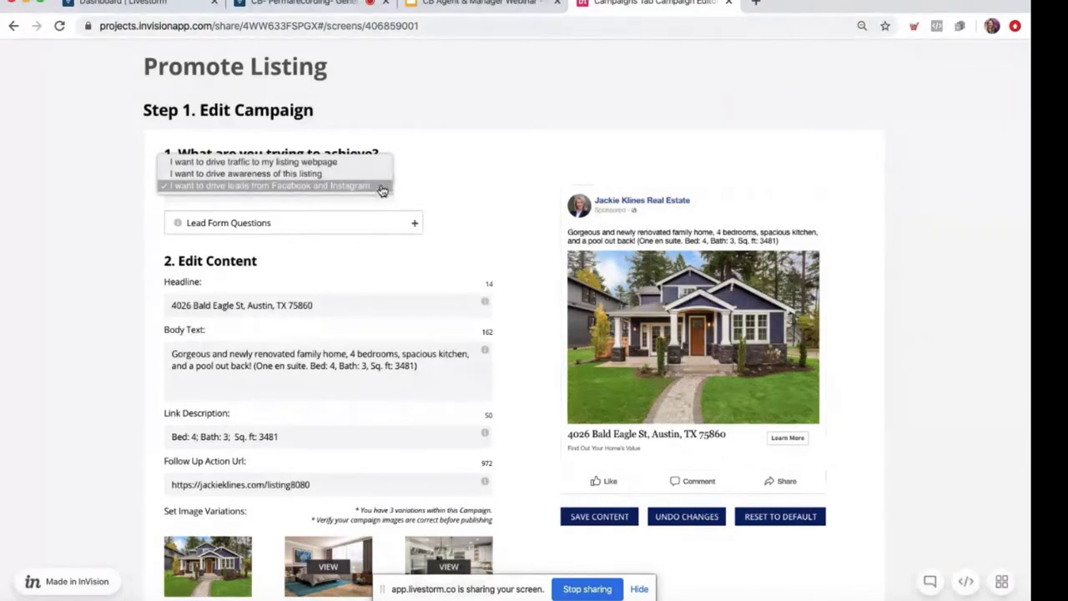
{"action": "left_click", "coordinate": [360, 190]}
{"action": "left_click", "coordinate": [414, 226]}
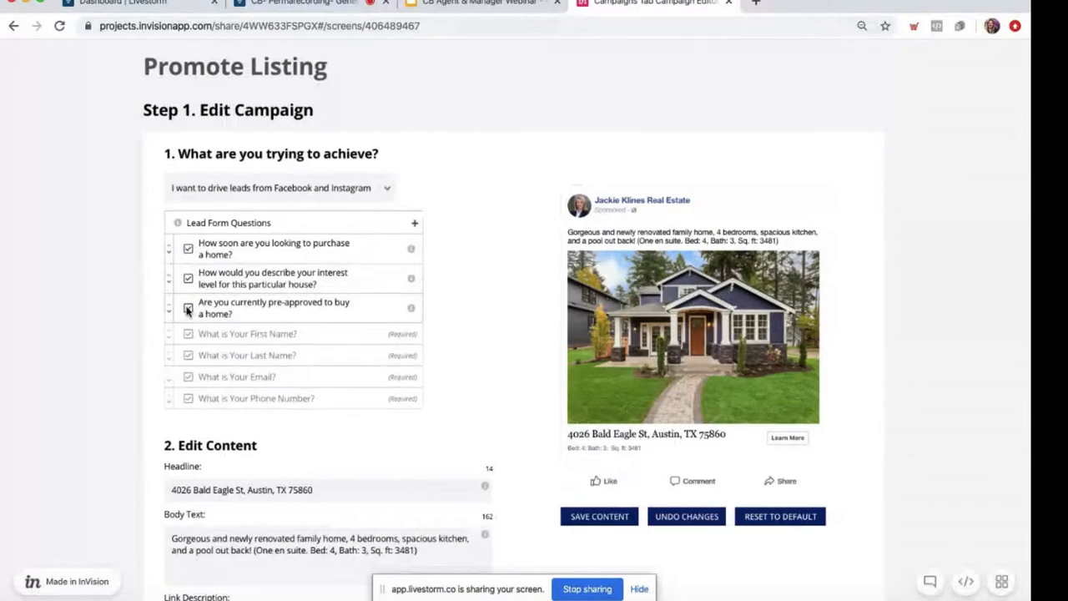
{"action": "left_click", "coordinate": [189, 250]}
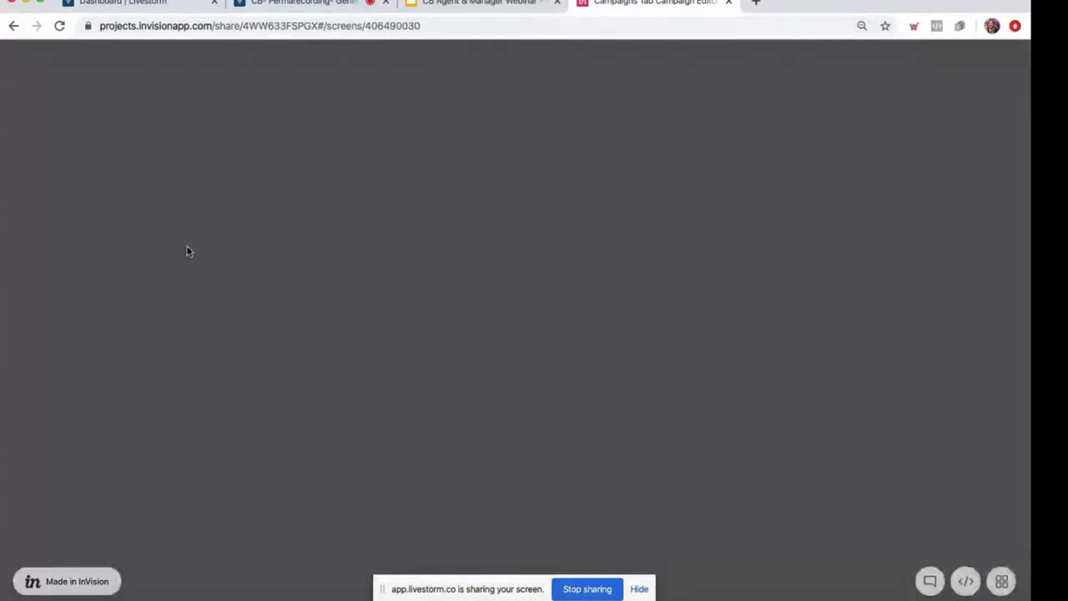
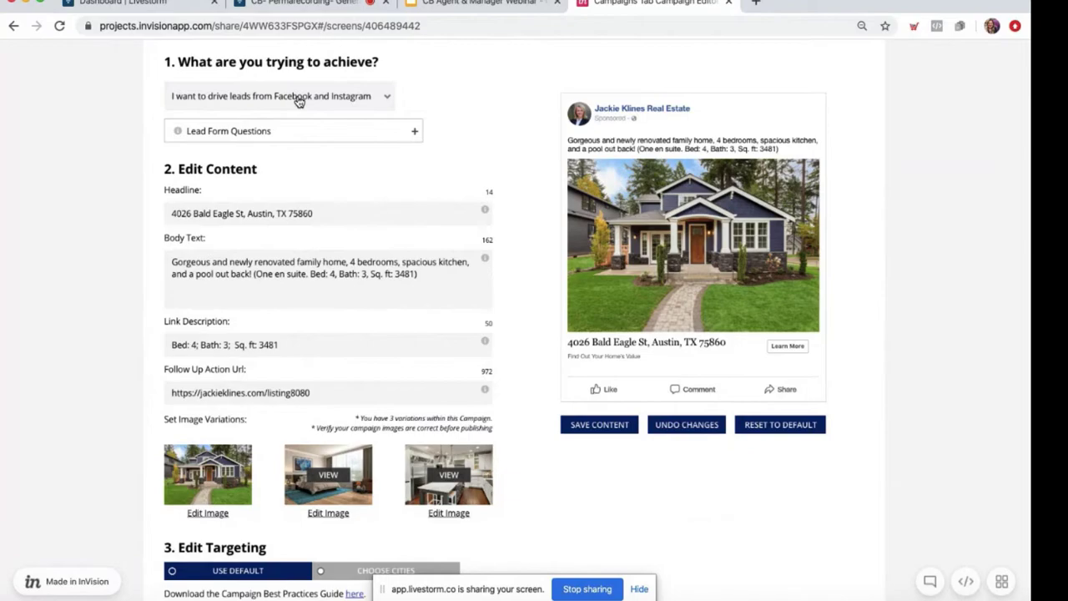
Change the listing ad's headline to "Come check out this listing!" and review the other content fields
{"action": "left_click", "coordinate": [314, 214]}
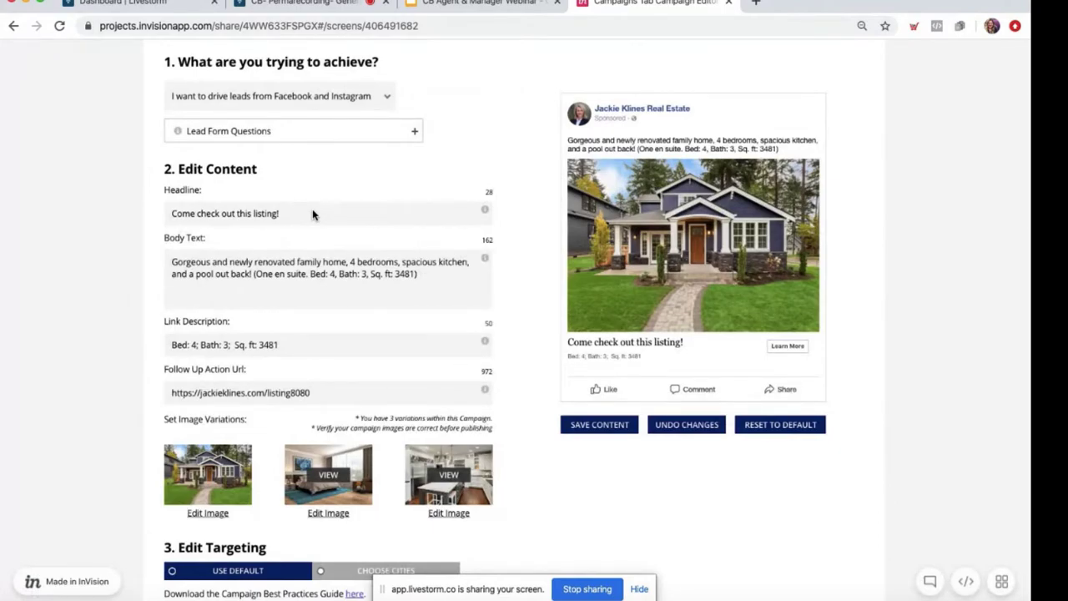
{"action": "scroll", "coordinate": [303, 310], "scroll_direction": "down", "scroll_amount": 3}
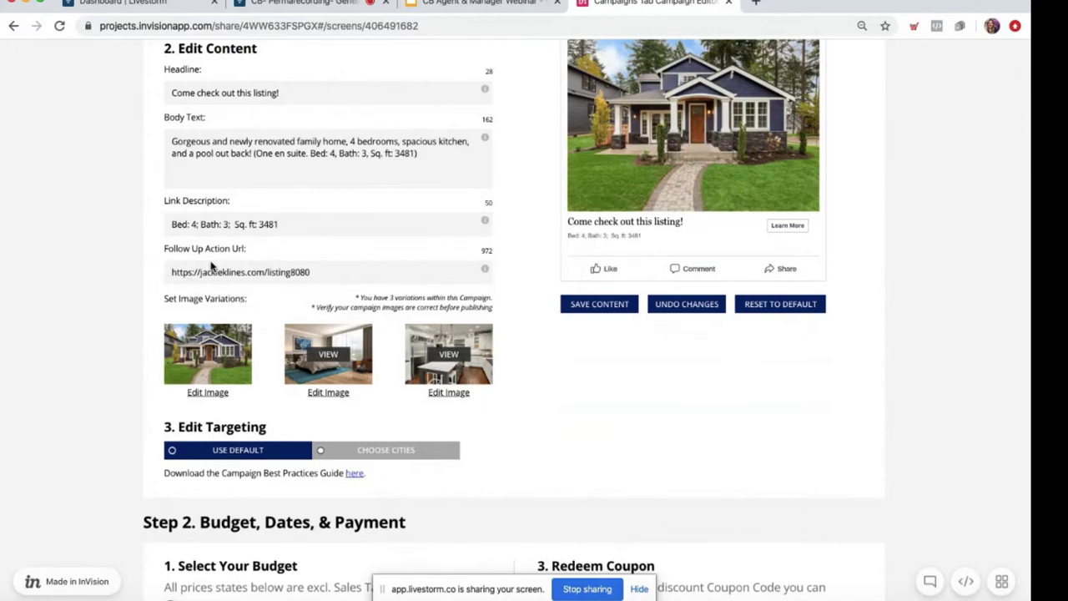
{"action": "scroll", "coordinate": [240, 314], "scroll_direction": "down", "scroll_amount": 1}
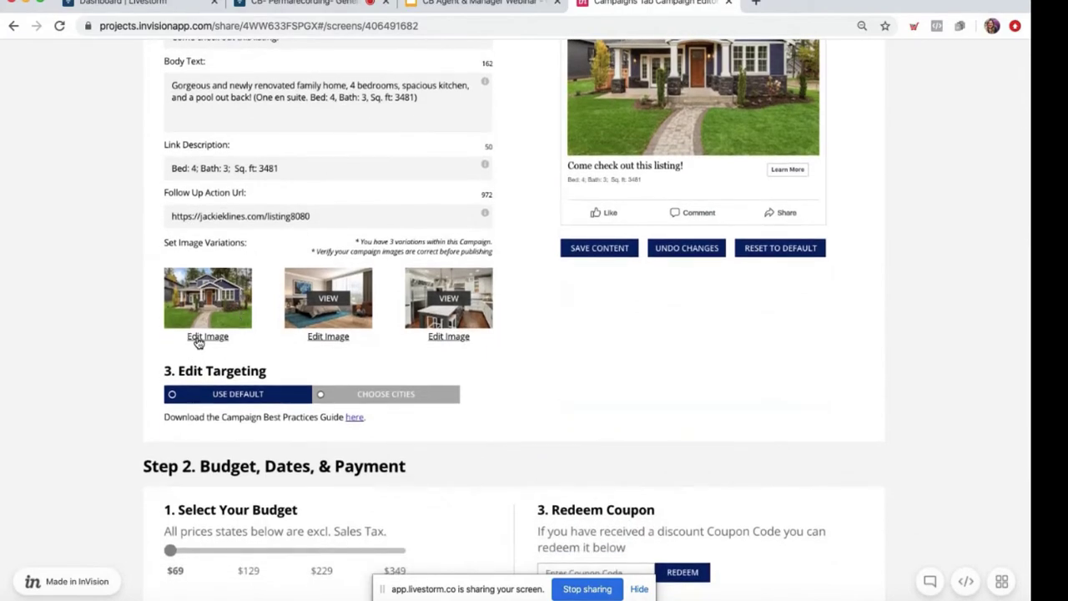
Replace the ad's first image variation with the swimming pool photo from the property images, and check the ad preview
{"action": "left_click", "coordinate": [201, 338]}
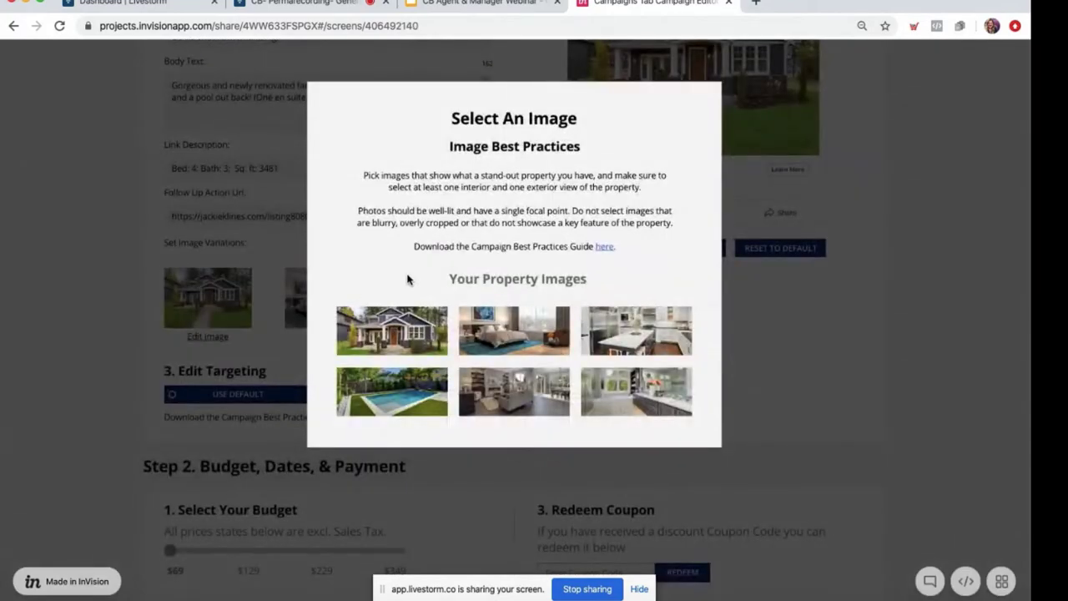
{"action": "scroll", "coordinate": [408, 280], "scroll_direction": "down", "scroll_amount": 1}
{"action": "scroll", "coordinate": [409, 278], "scroll_direction": "up", "scroll_amount": 1}
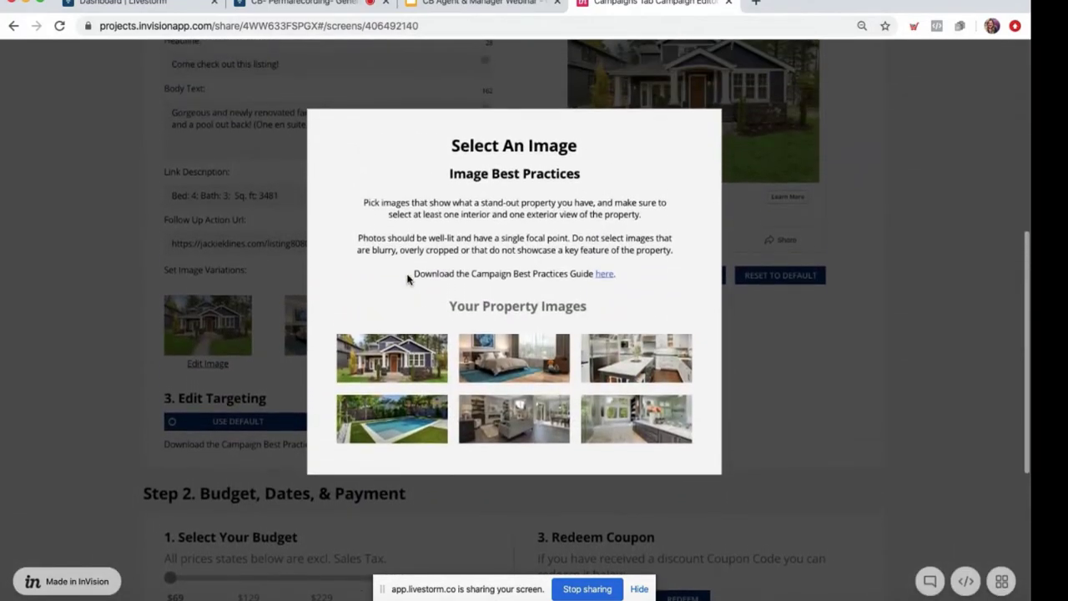
{"action": "left_click", "coordinate": [419, 427]}
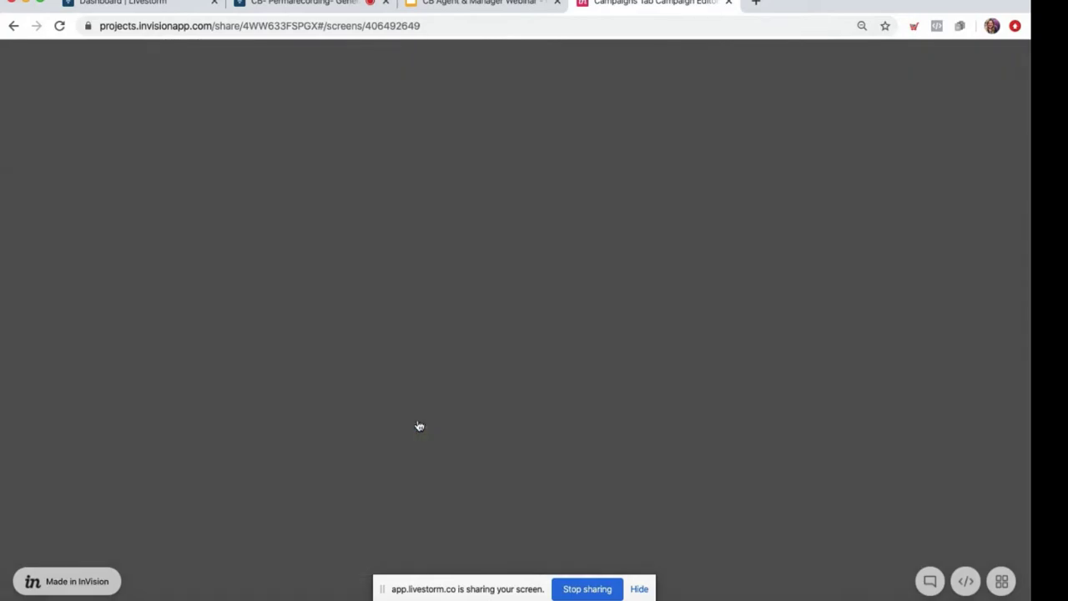
{"action": "scroll", "coordinate": [419, 426], "scroll_direction": "up", "scroll_amount": 3}
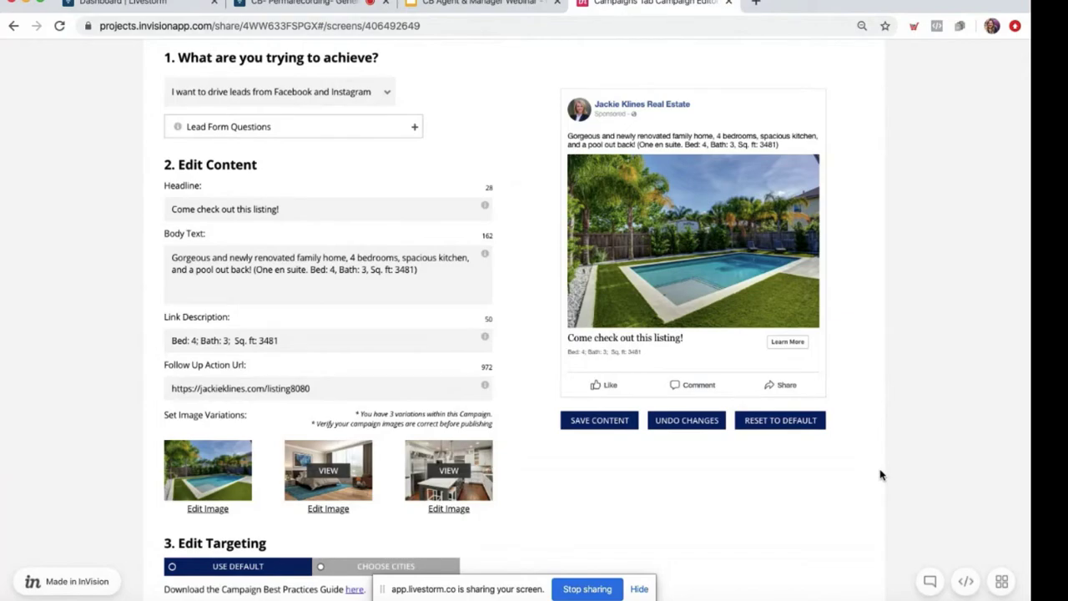
Switch targeting from default to chosen cities, using Houston and Dallas, Texas, each with a 15-mile radius
{"action": "scroll", "coordinate": [881, 473], "scroll_direction": "down", "scroll_amount": 5}
{"action": "scroll", "coordinate": [880, 474], "scroll_direction": "up", "scroll_amount": 2}
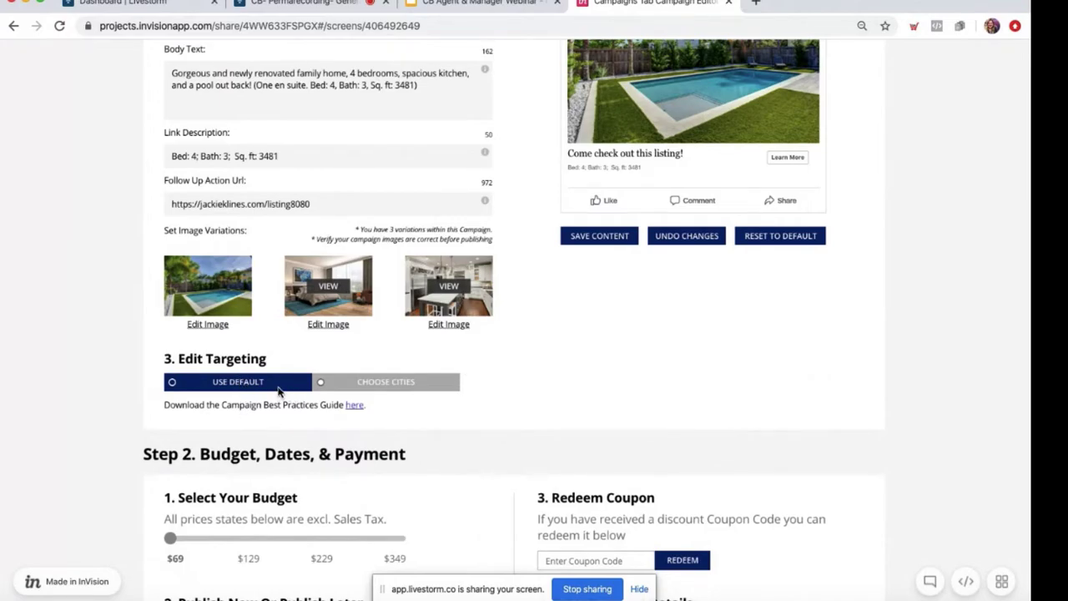
{"action": "left_click", "coordinate": [352, 388]}
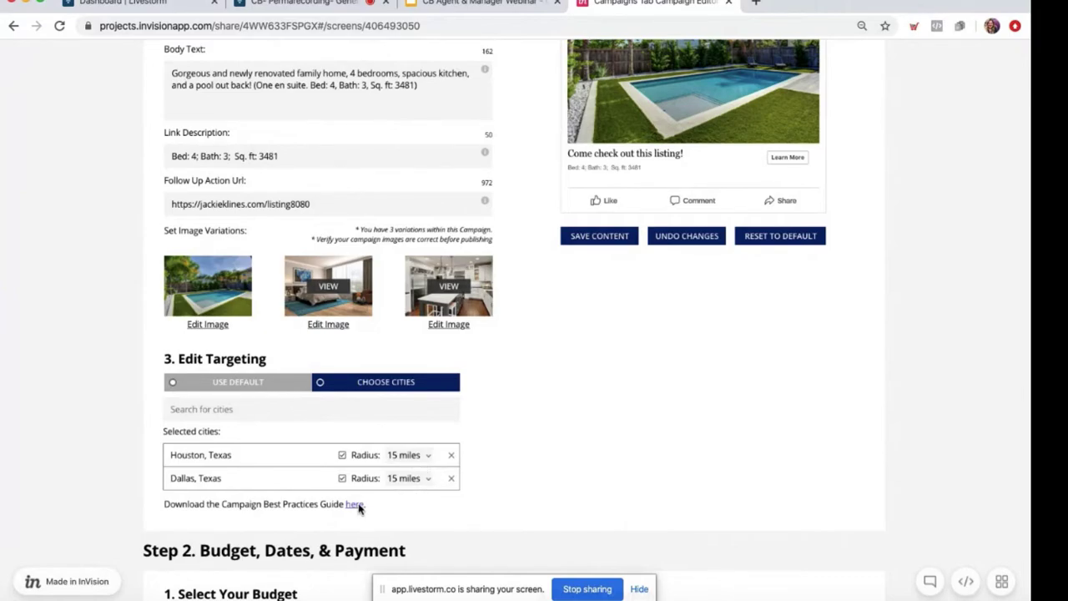
{"action": "scroll", "coordinate": [529, 343], "scroll_direction": "up", "scroll_amount": 2}
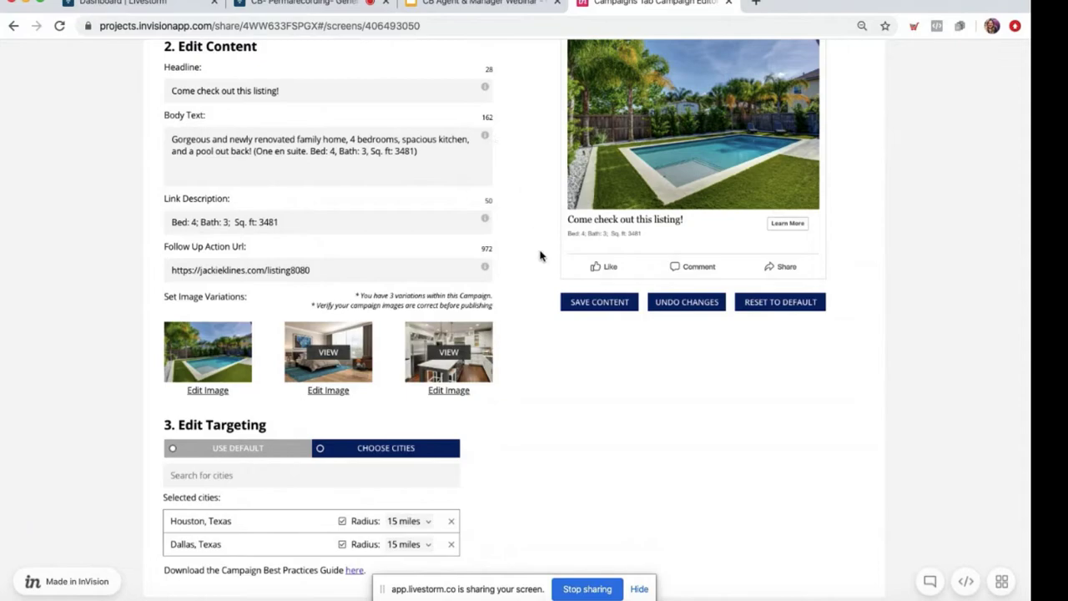
{"action": "scroll", "coordinate": [535, 275], "scroll_direction": "up", "scroll_amount": 1}
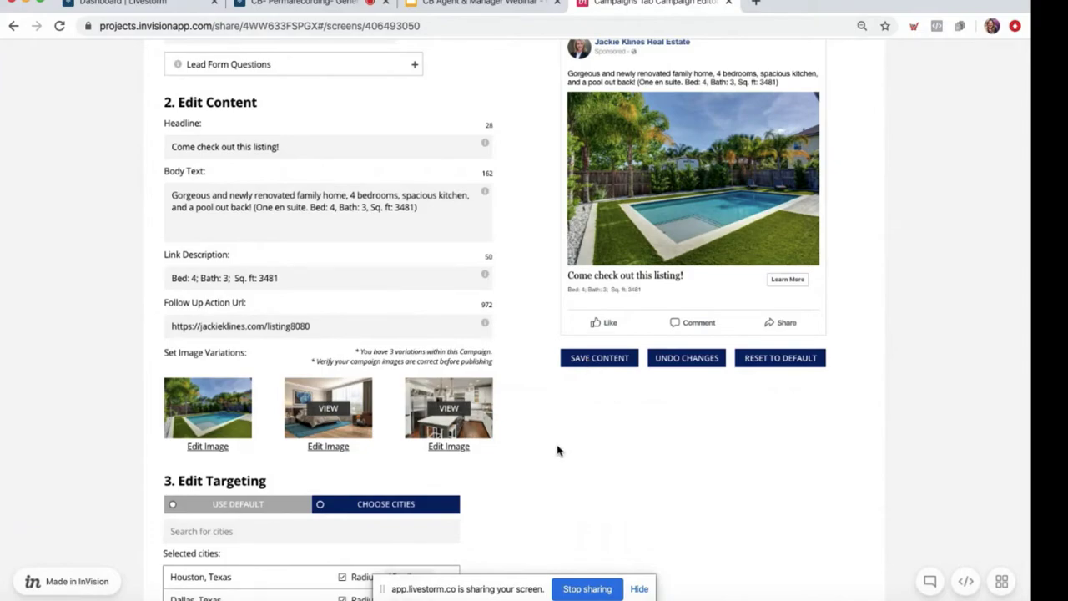
Set the campaign budget to $129 and schedule publishing for Jul 1, 2020
{"action": "scroll", "coordinate": [566, 434], "scroll_direction": "down", "scroll_amount": 3}
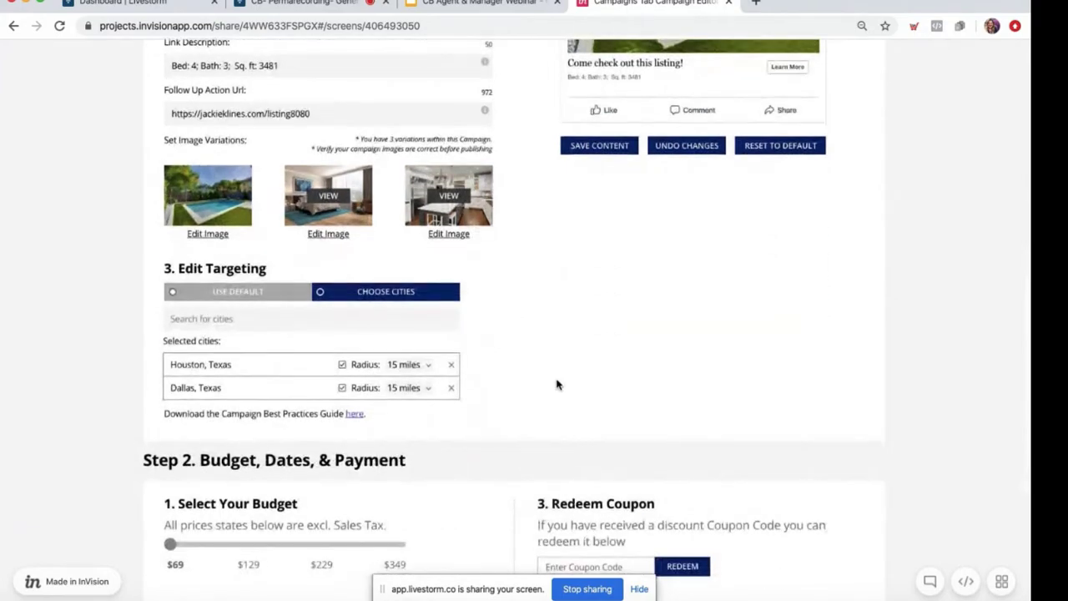
{"action": "scroll", "coordinate": [598, 192], "scroll_direction": "down", "scroll_amount": 4}
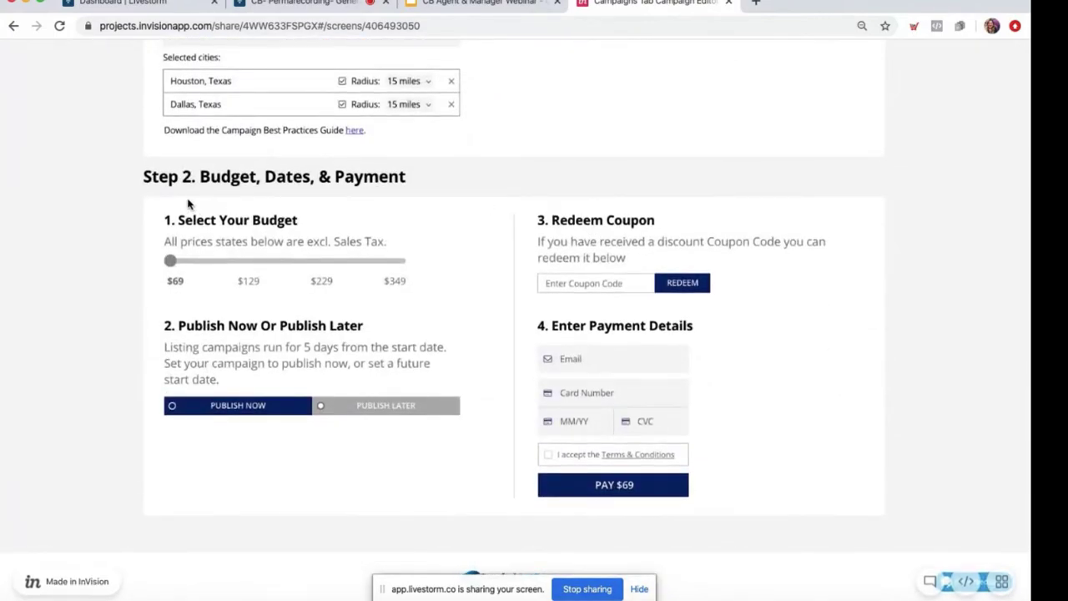
{"action": "left_click", "coordinate": [244, 271]}
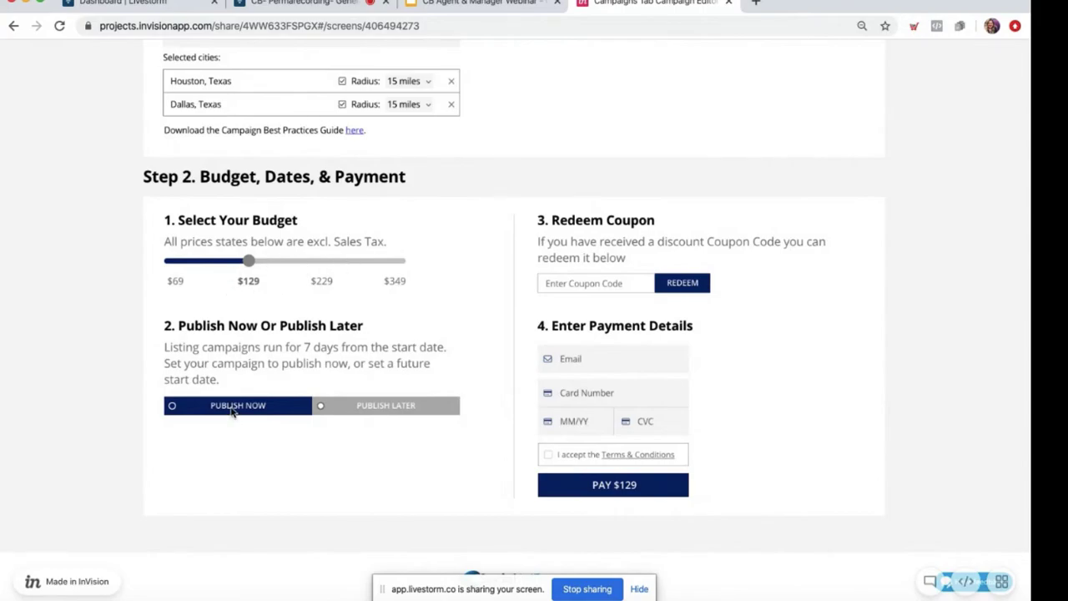
{"action": "left_click", "coordinate": [367, 406]}
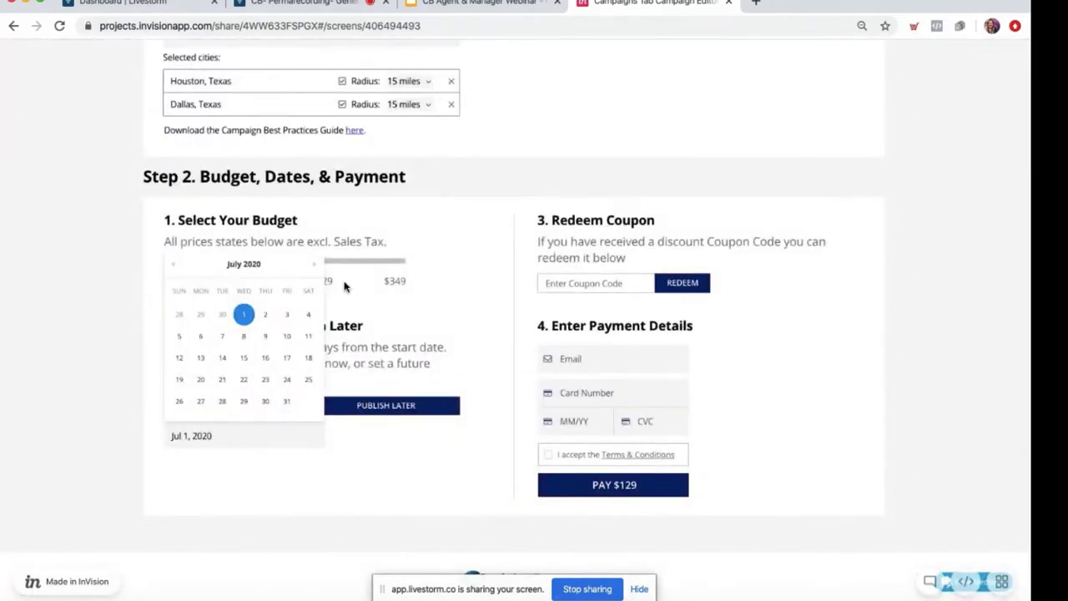
{"action": "left_click", "coordinate": [244, 315]}
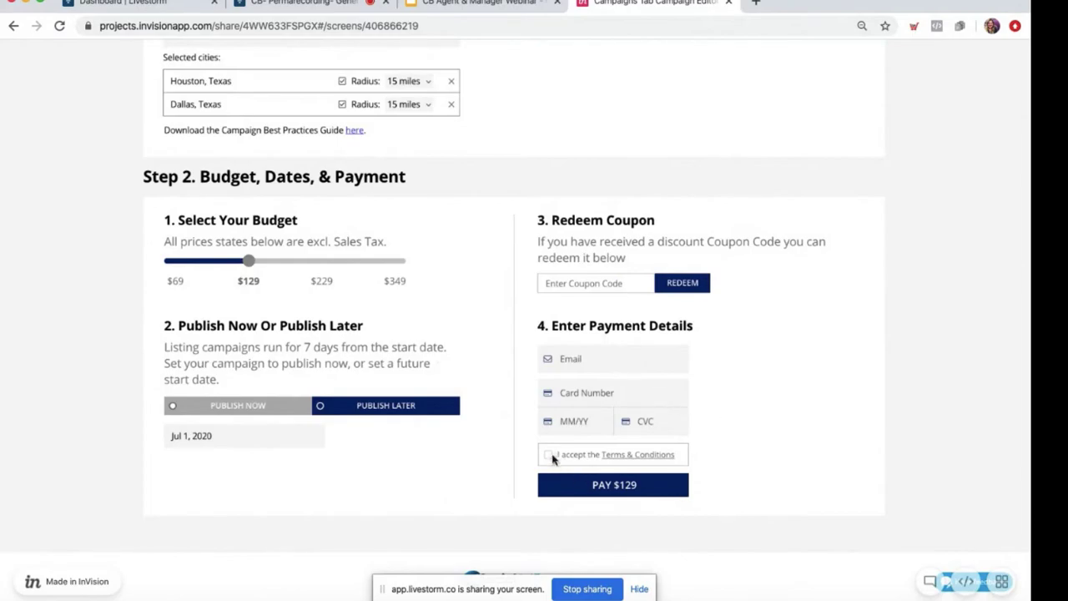
Submit the $129 payment to generate the listing campaign
{"action": "left_click", "coordinate": [625, 489]}
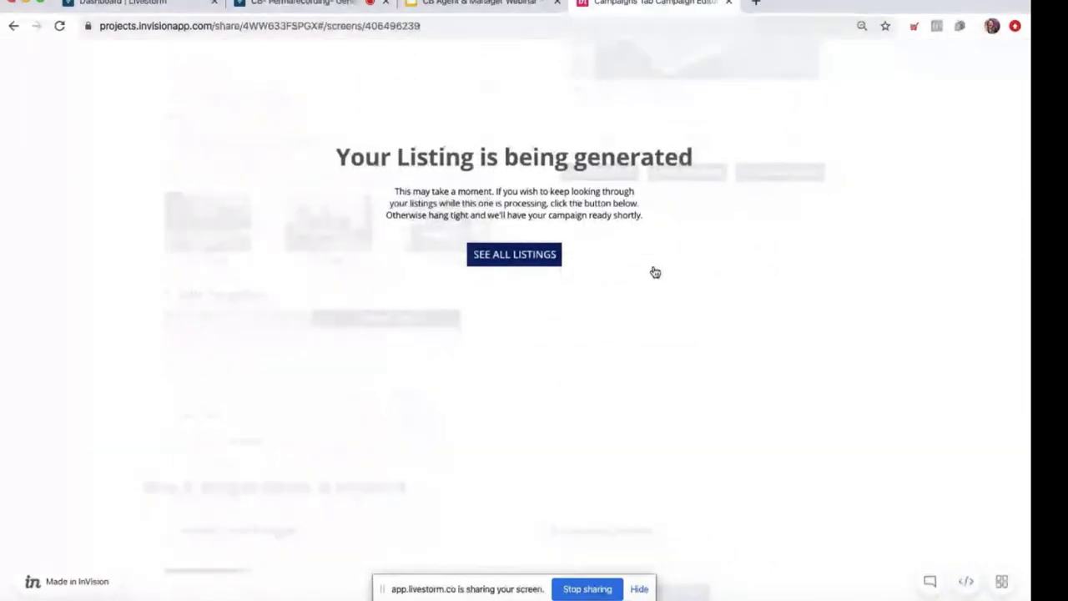
{"action": "scroll", "coordinate": [651, 270], "scroll_direction": "up", "scroll_amount": 3}
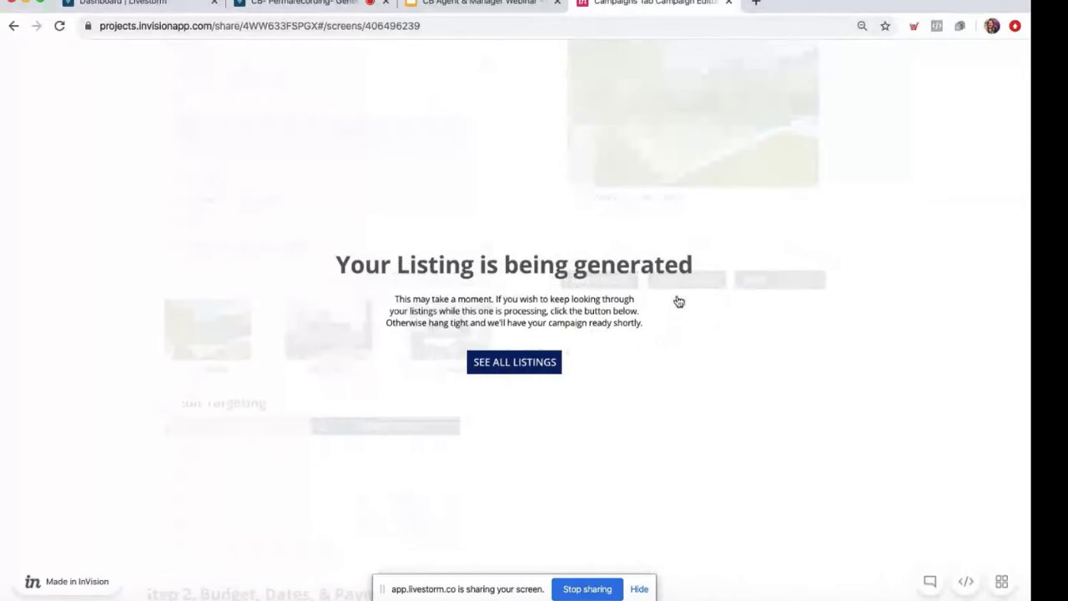
{"action": "scroll", "coordinate": [679, 301], "scroll_direction": "up", "scroll_amount": 1}
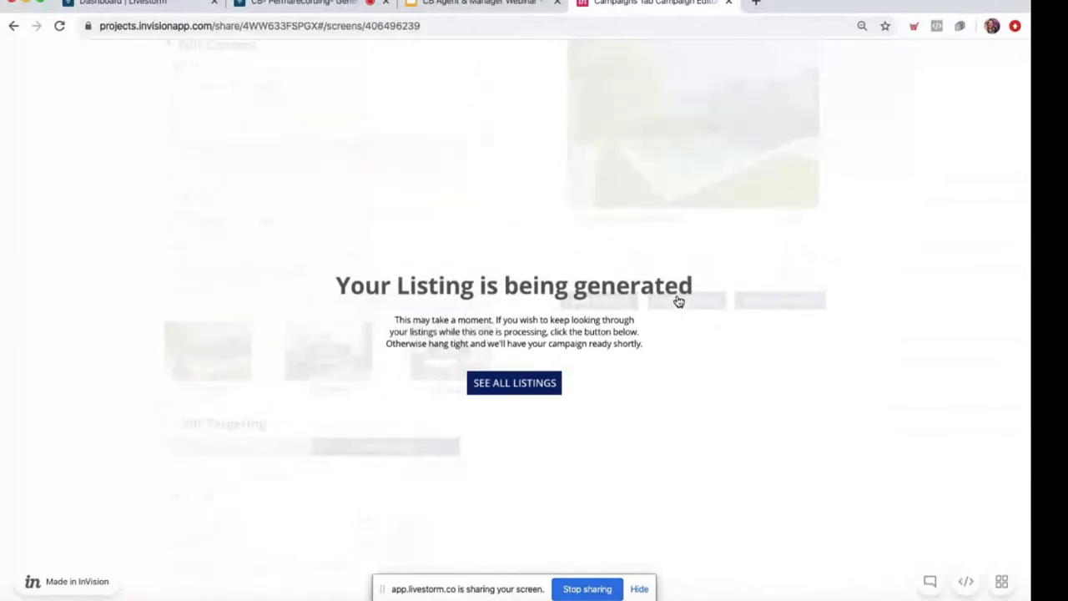
Leave the listing generation screen for the Reporting page and examine the Performance Summary and Campaign Results
{"action": "left_click", "coordinate": [512, 388]}
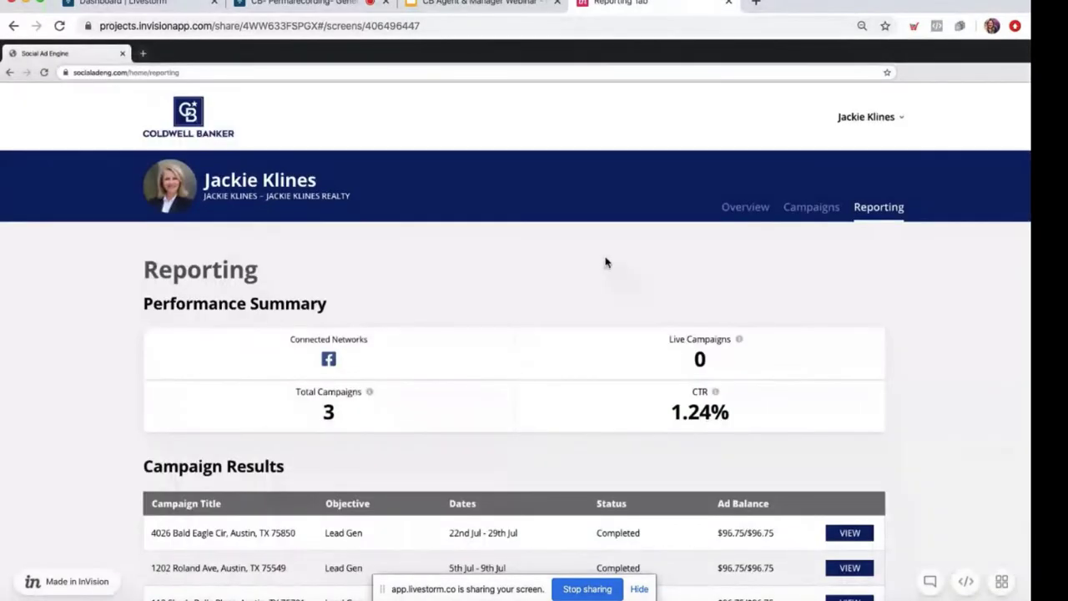
{"action": "scroll", "coordinate": [695, 289], "scroll_direction": "down", "scroll_amount": 3}
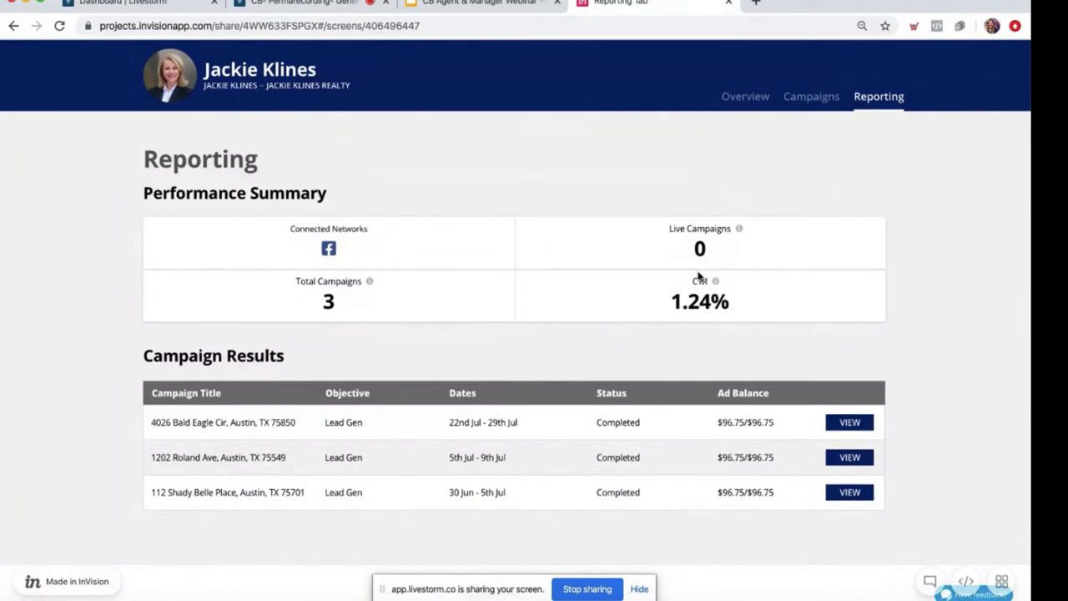
{"action": "scroll", "coordinate": [508, 405], "scroll_direction": "down", "scroll_amount": 1}
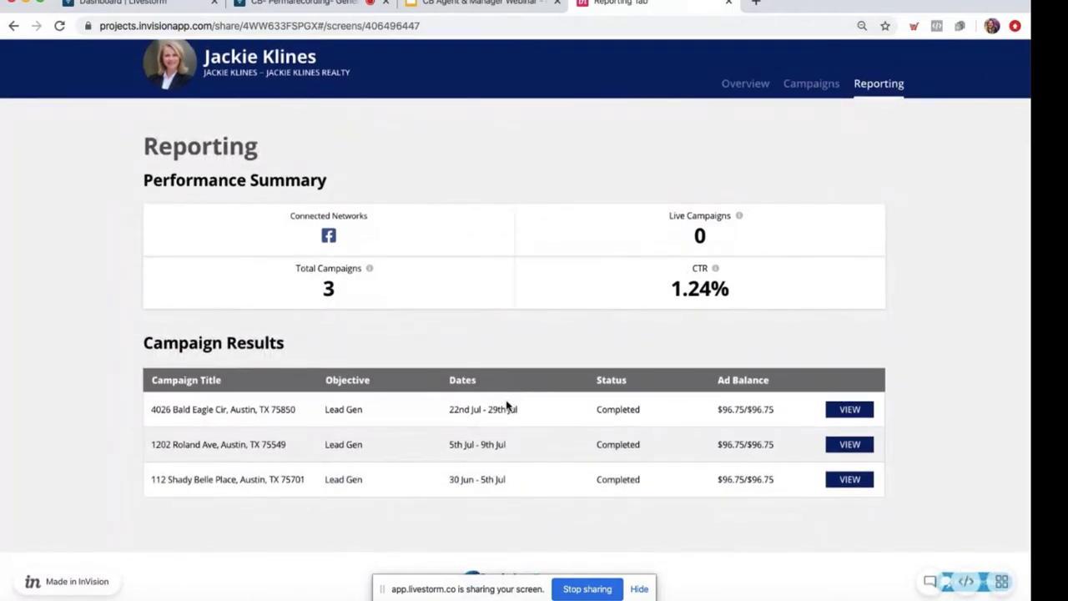
Open the performance details of the 22nd Jul - 29th Jul campaign and review its leads, CPL, impressions and ad variations
{"action": "left_click", "coordinate": [839, 413]}
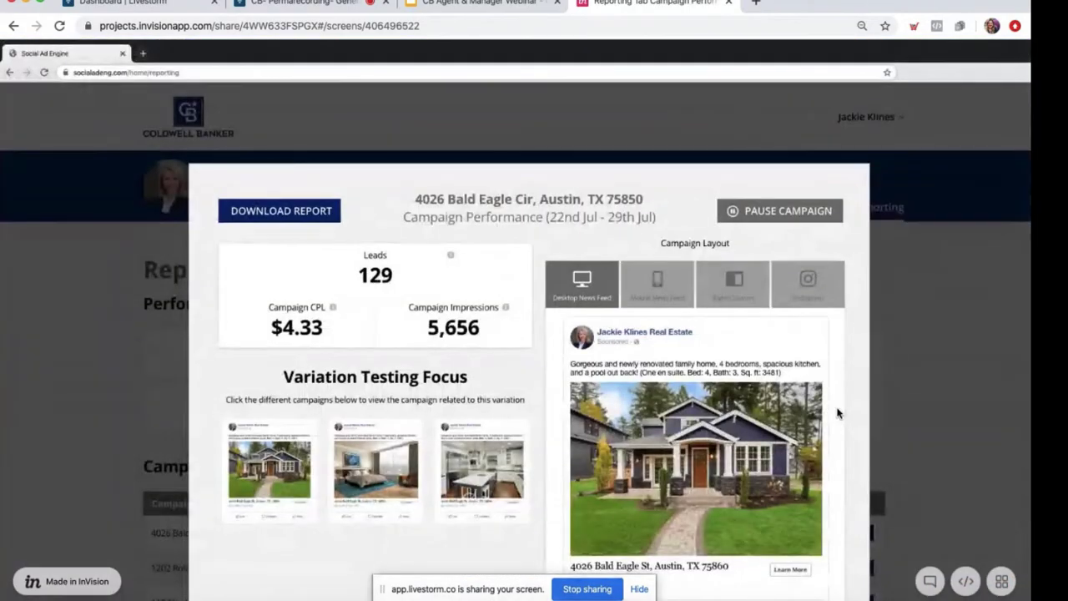
{"action": "scroll", "coordinate": [839, 413], "scroll_direction": "down", "scroll_amount": 1}
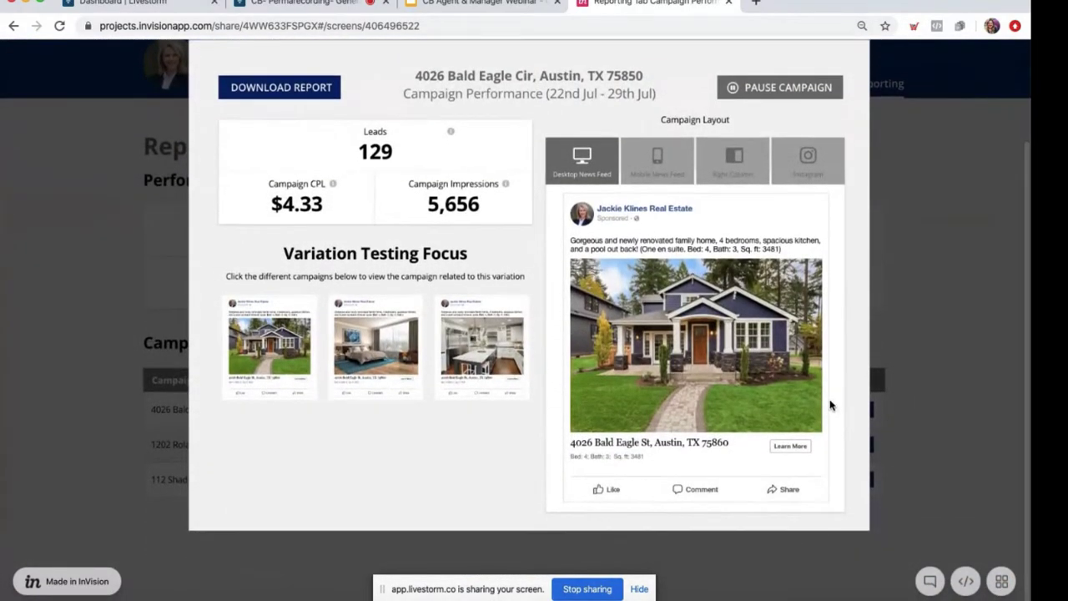
{"action": "scroll", "coordinate": [835, 408], "scroll_direction": "up", "scroll_amount": 3}
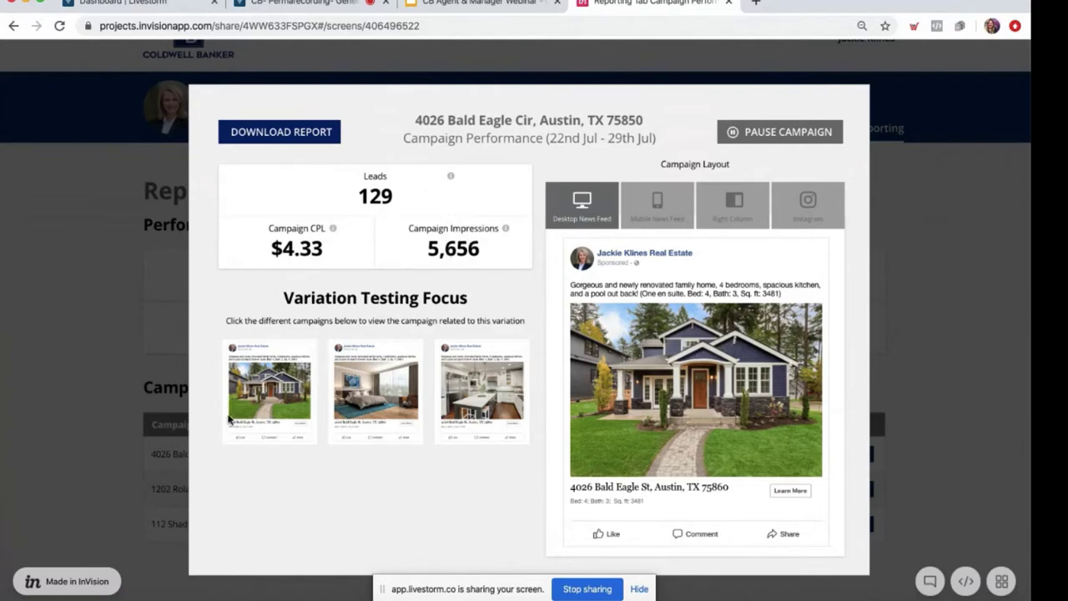
Preview the bedroom ad variation in the Instagram layout and open the campaign's downloadable property report
{"action": "left_click", "coordinate": [390, 395]}
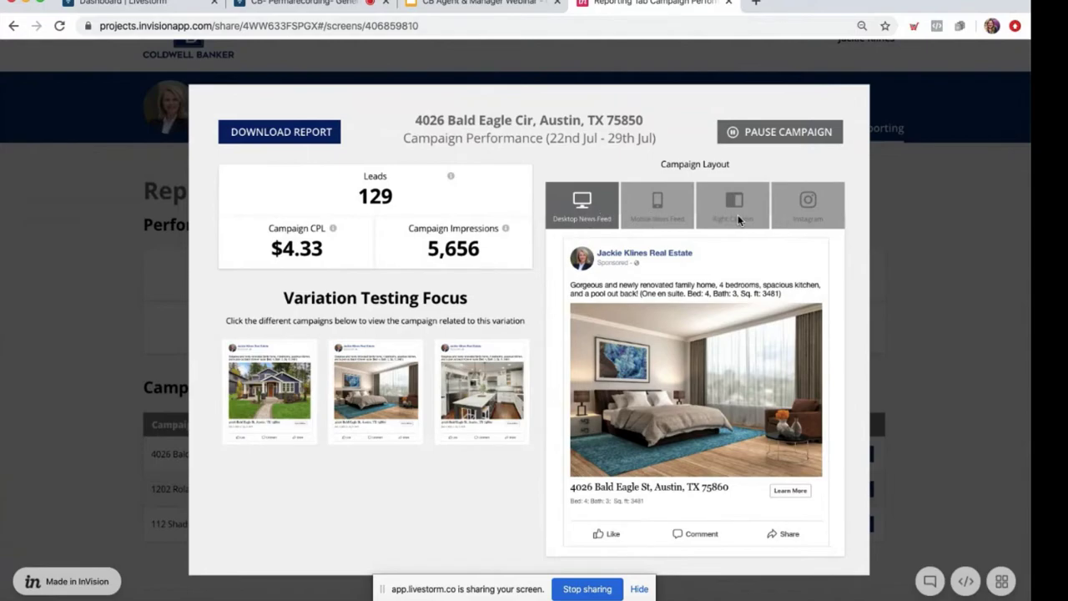
{"action": "left_click", "coordinate": [822, 210]}
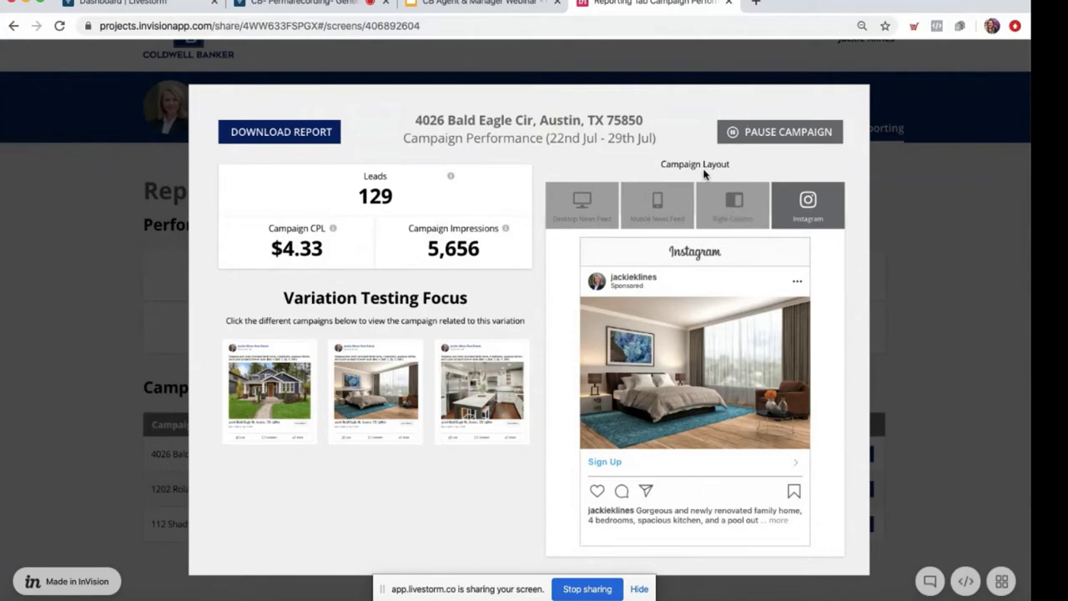
{"action": "left_click", "coordinate": [314, 134]}
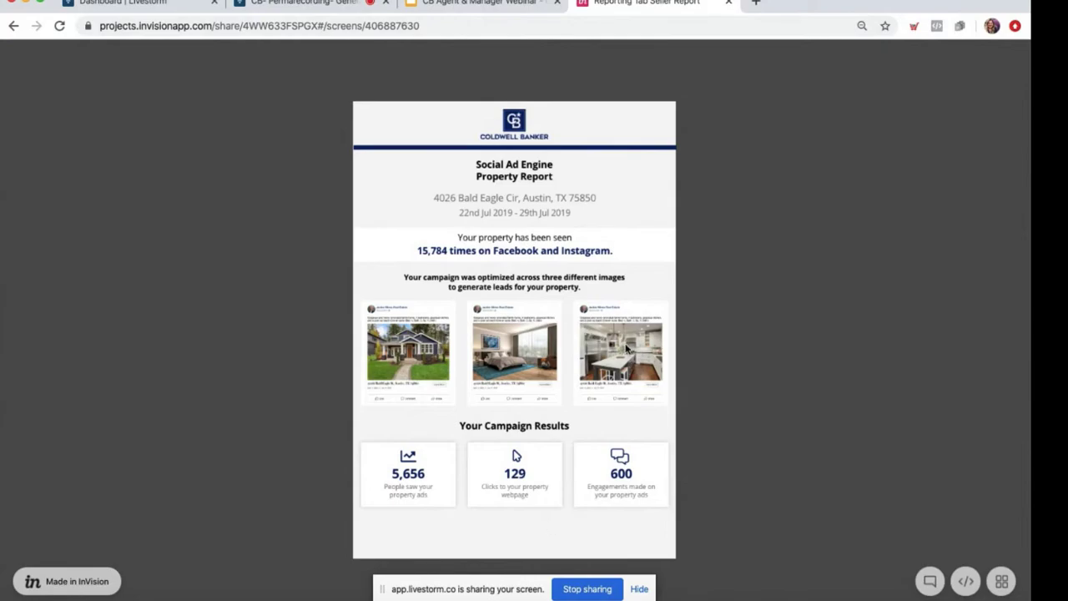
Switch to the CB Agent & Manager Webinar deck in Google Slides, present it from the demo slide, and advance to reveal Myth 1's answer
{"action": "left_click", "coordinate": [517, 7]}
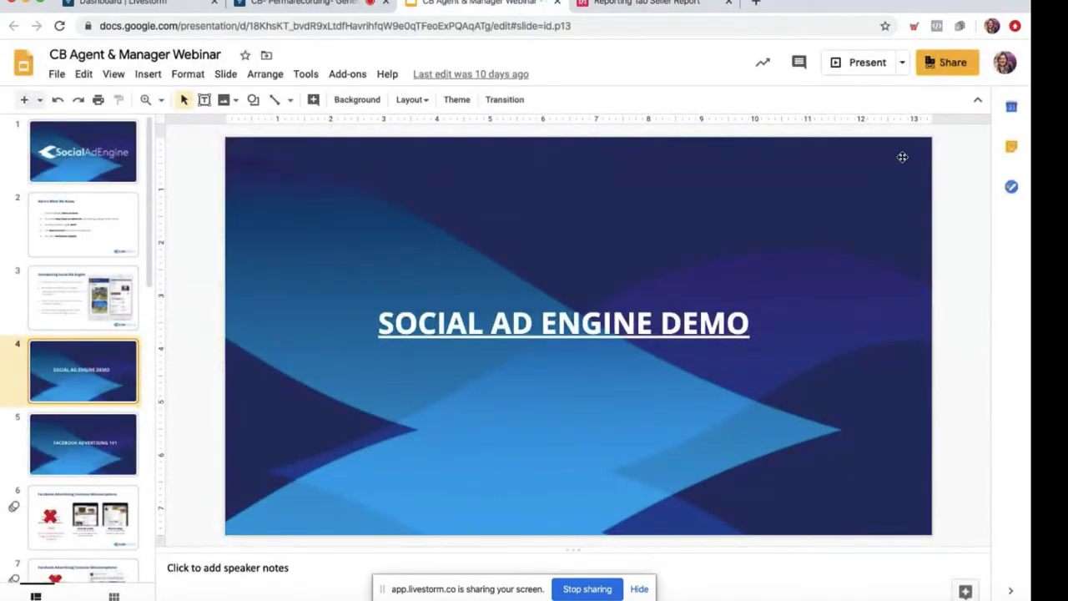
{"action": "left_click", "coordinate": [858, 64]}
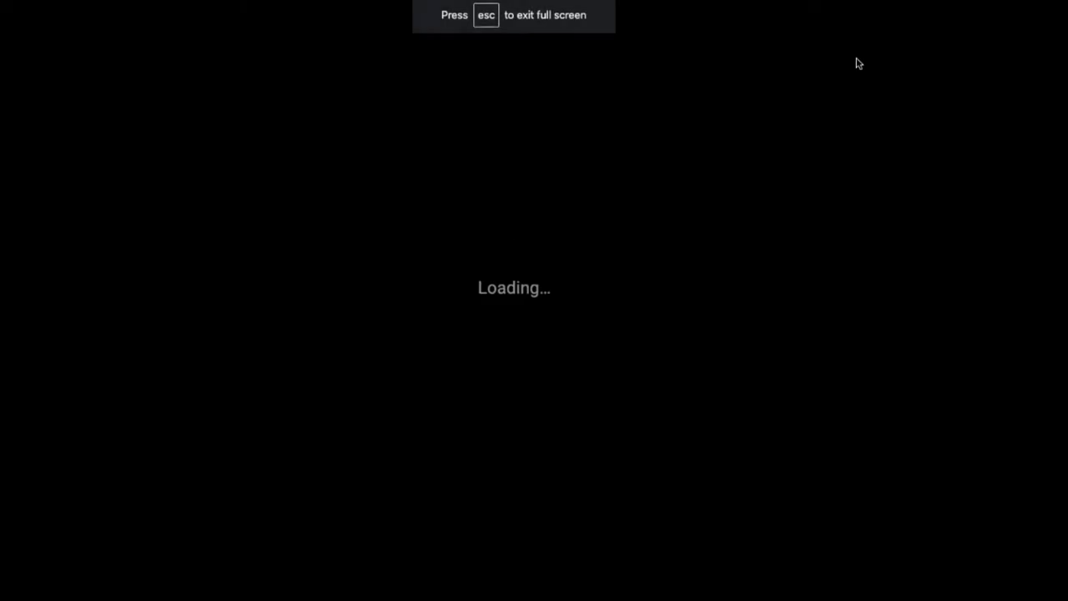
{"action": "key", "text": "Right"}
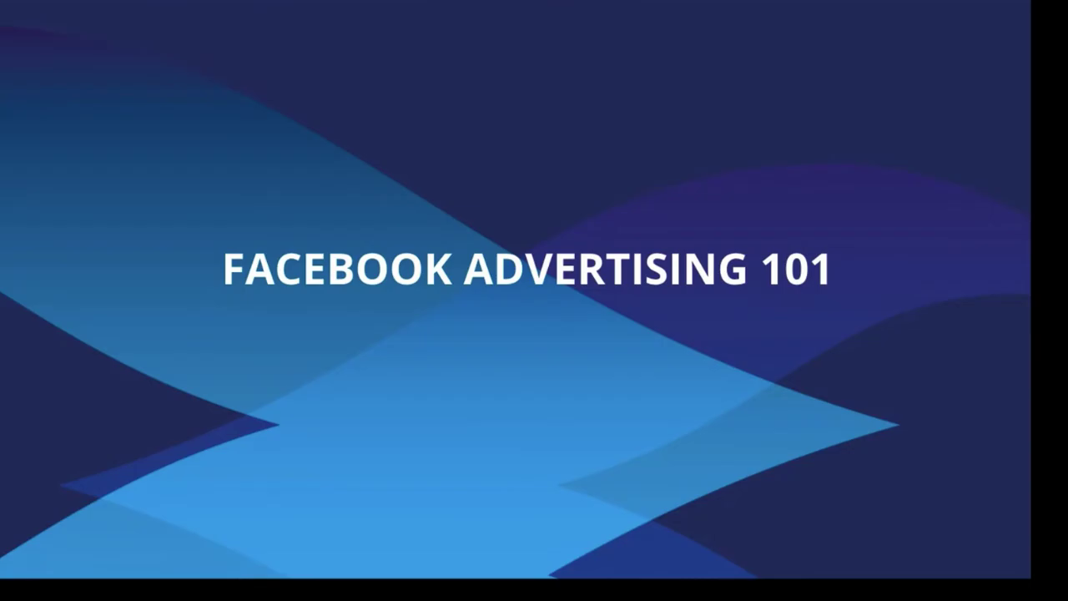
{"action": "key", "text": "Right"}
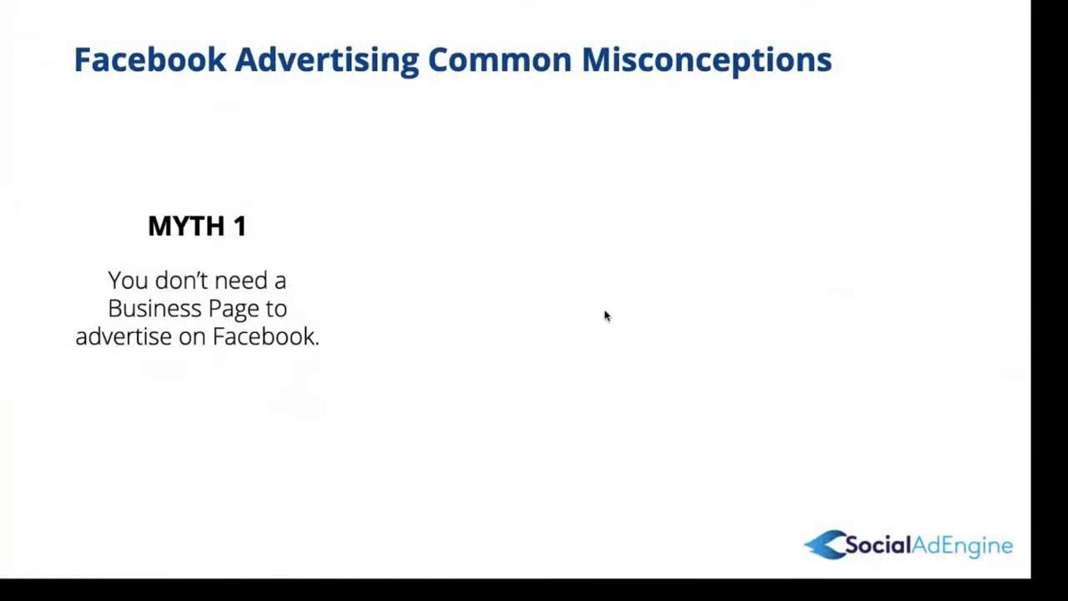
{"action": "left_click", "coordinate": [566, 383]}
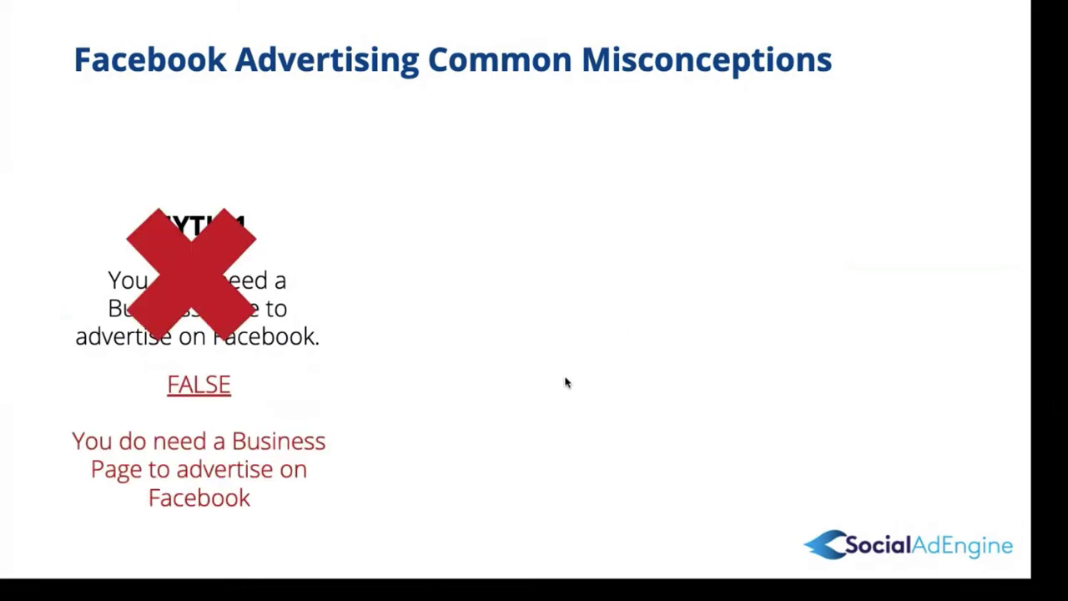